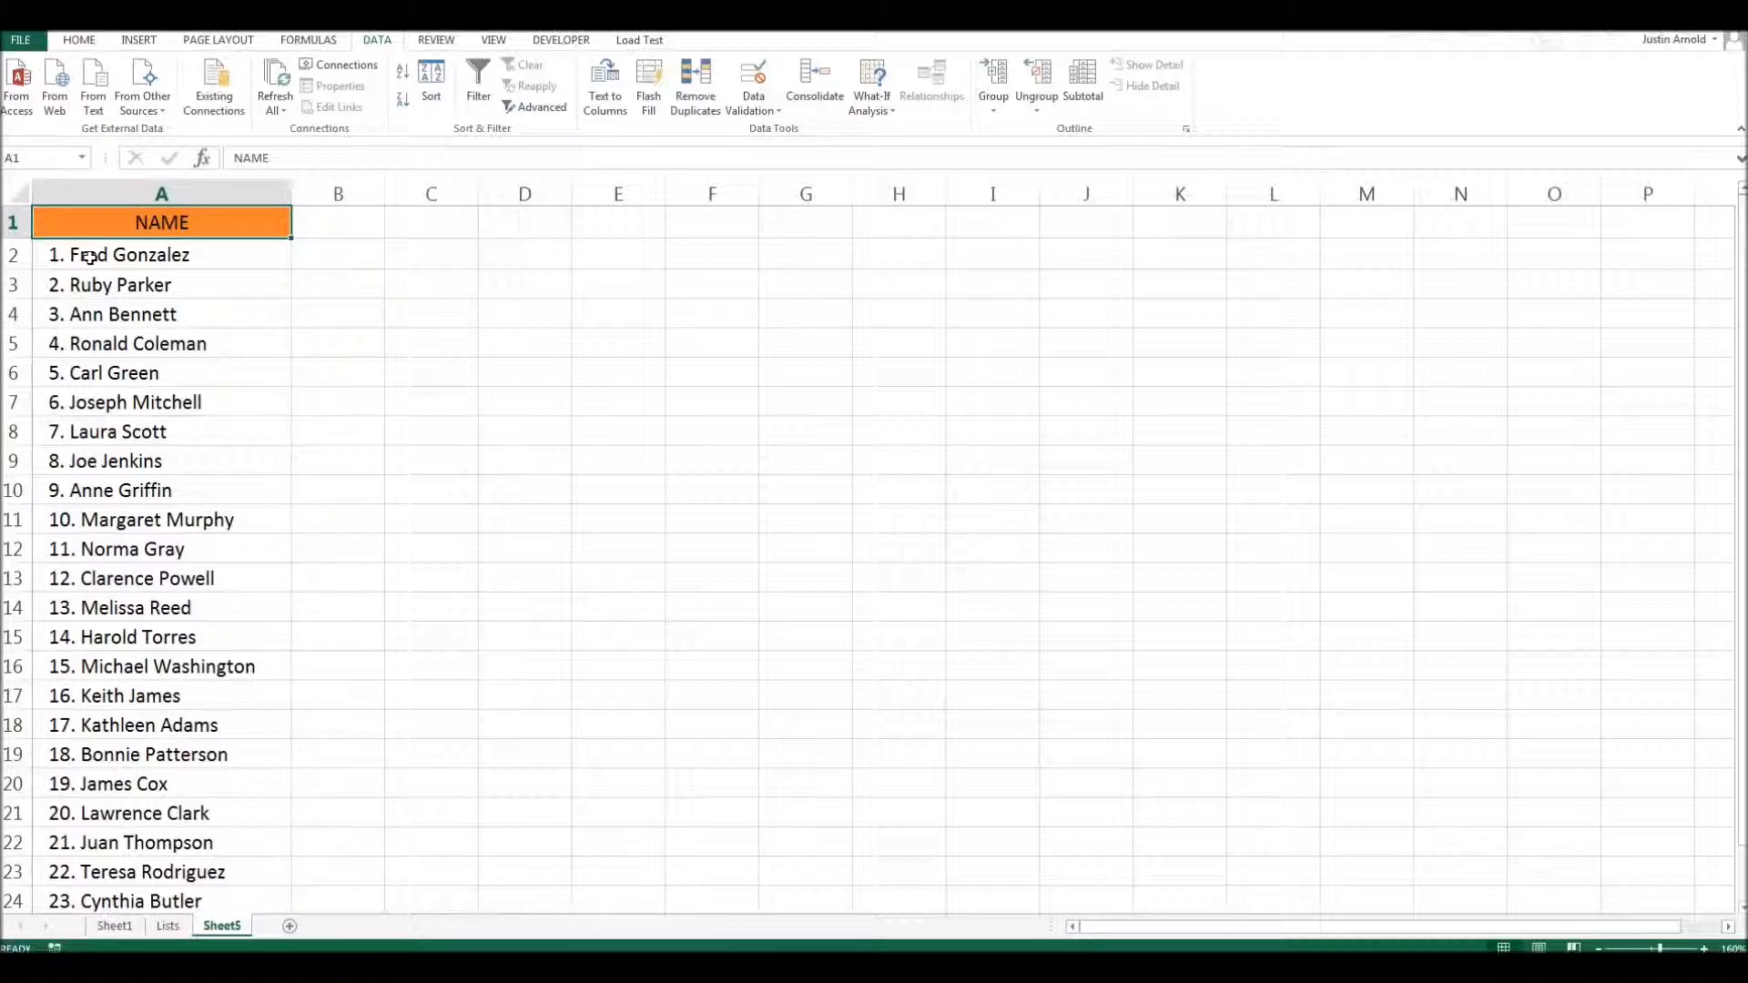
- Examine how the entries in the NAME column combine a number, first name and surname in one cell
left_click(89, 256)
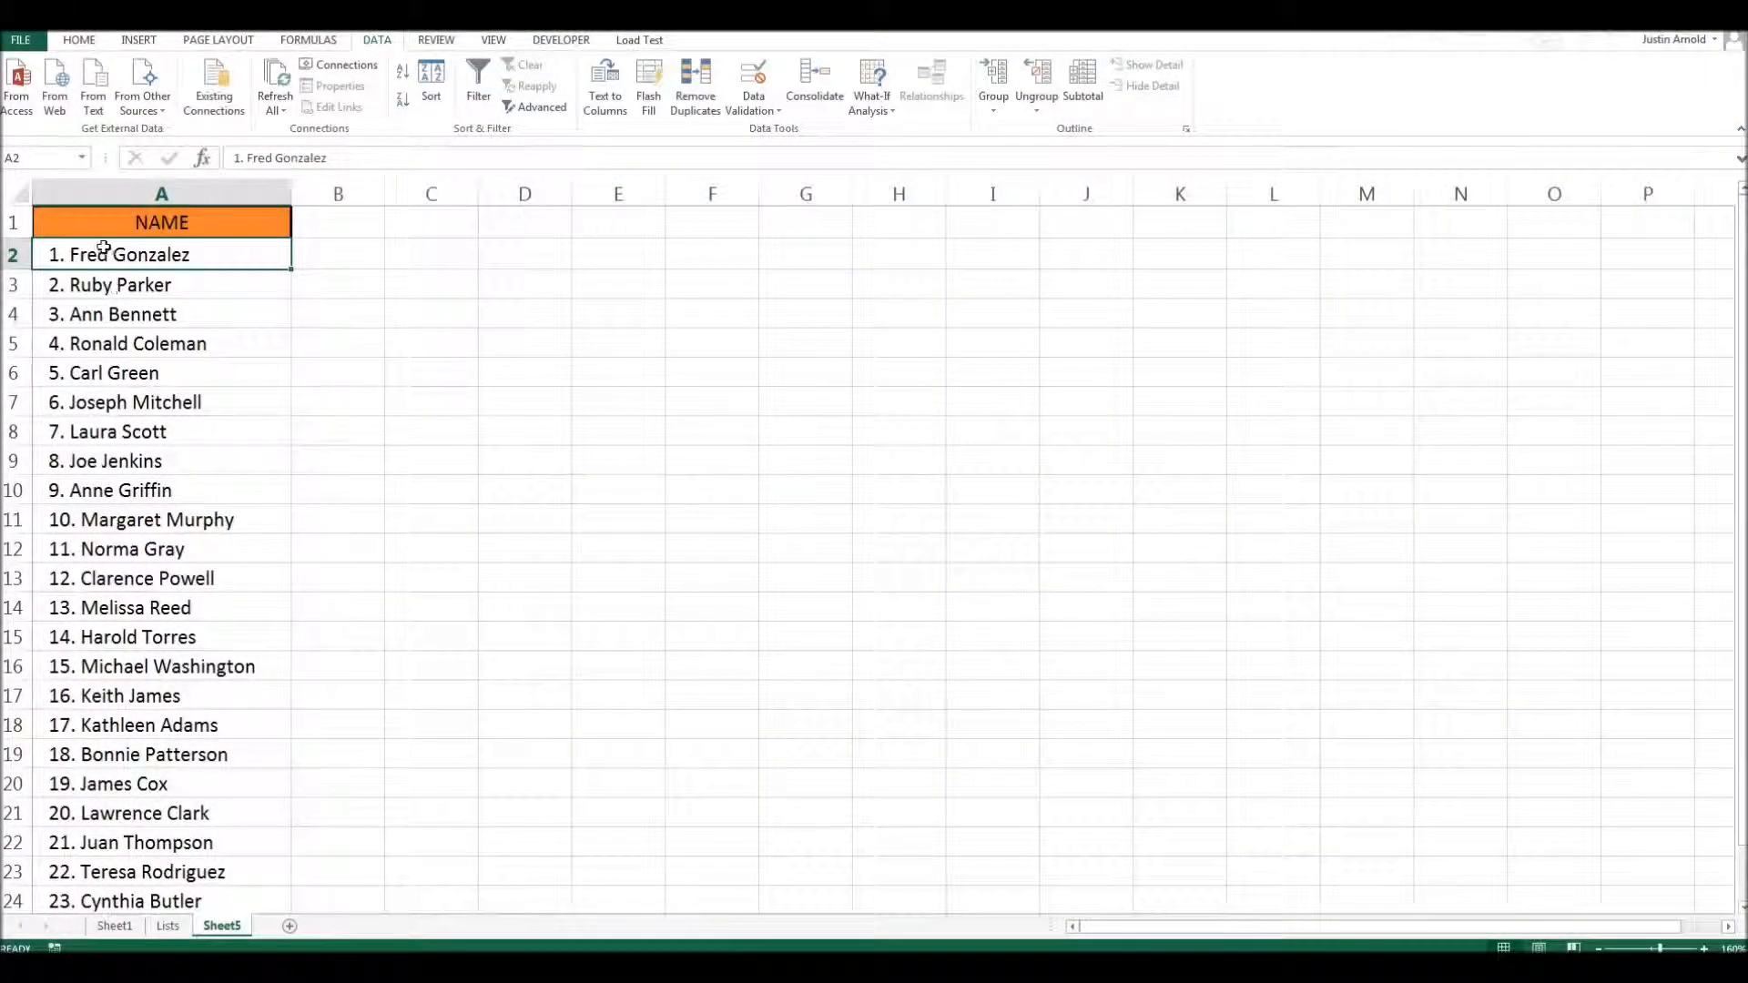
double_click(84, 254)
left_click_drag(48, 254, 65, 273)
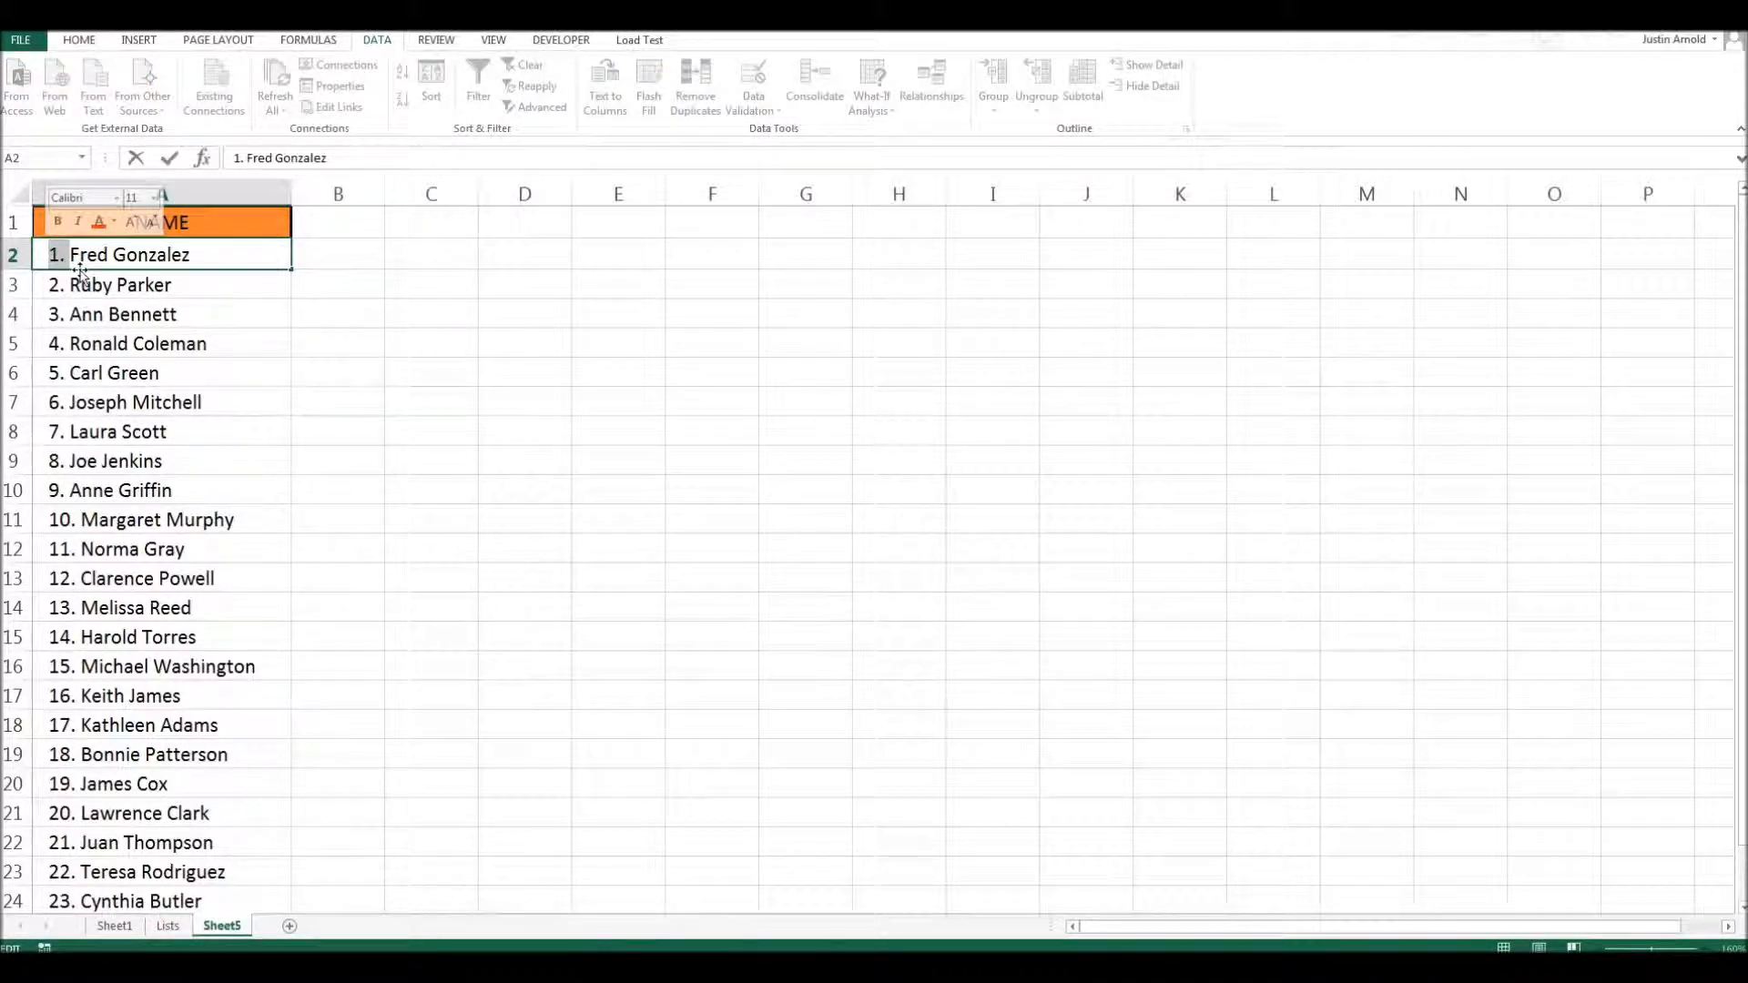
left_click(108, 255)
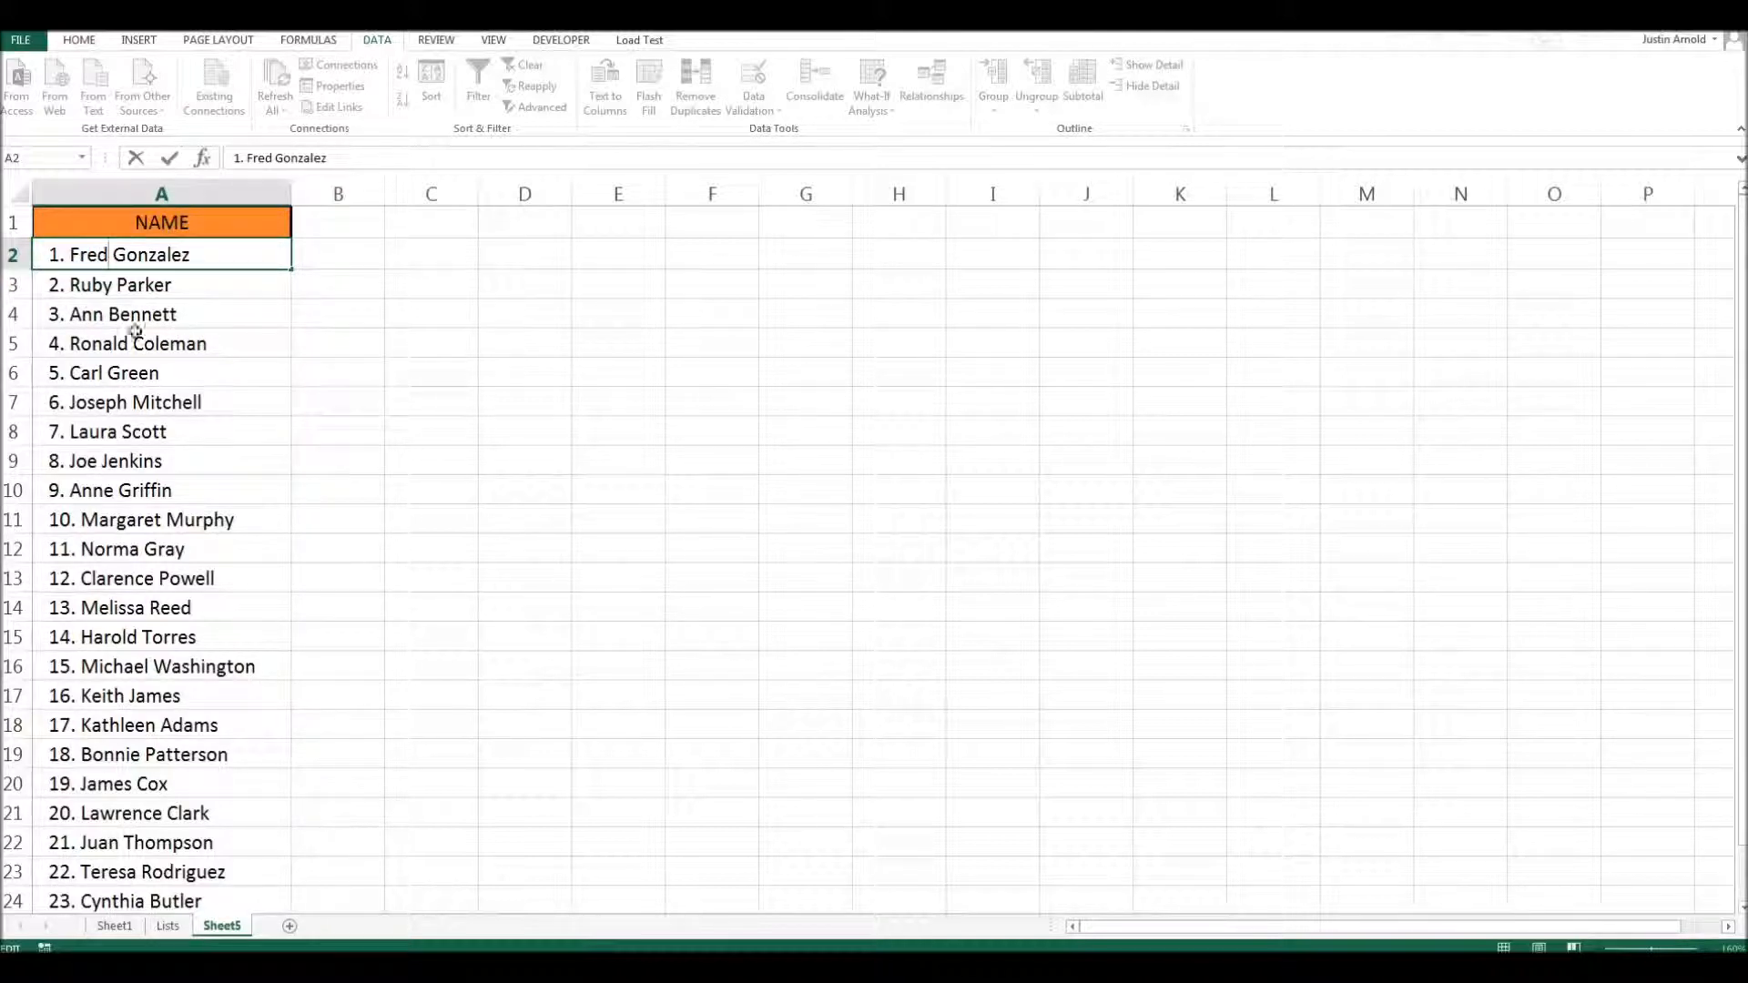
key("Escape")
left_click(142, 393)
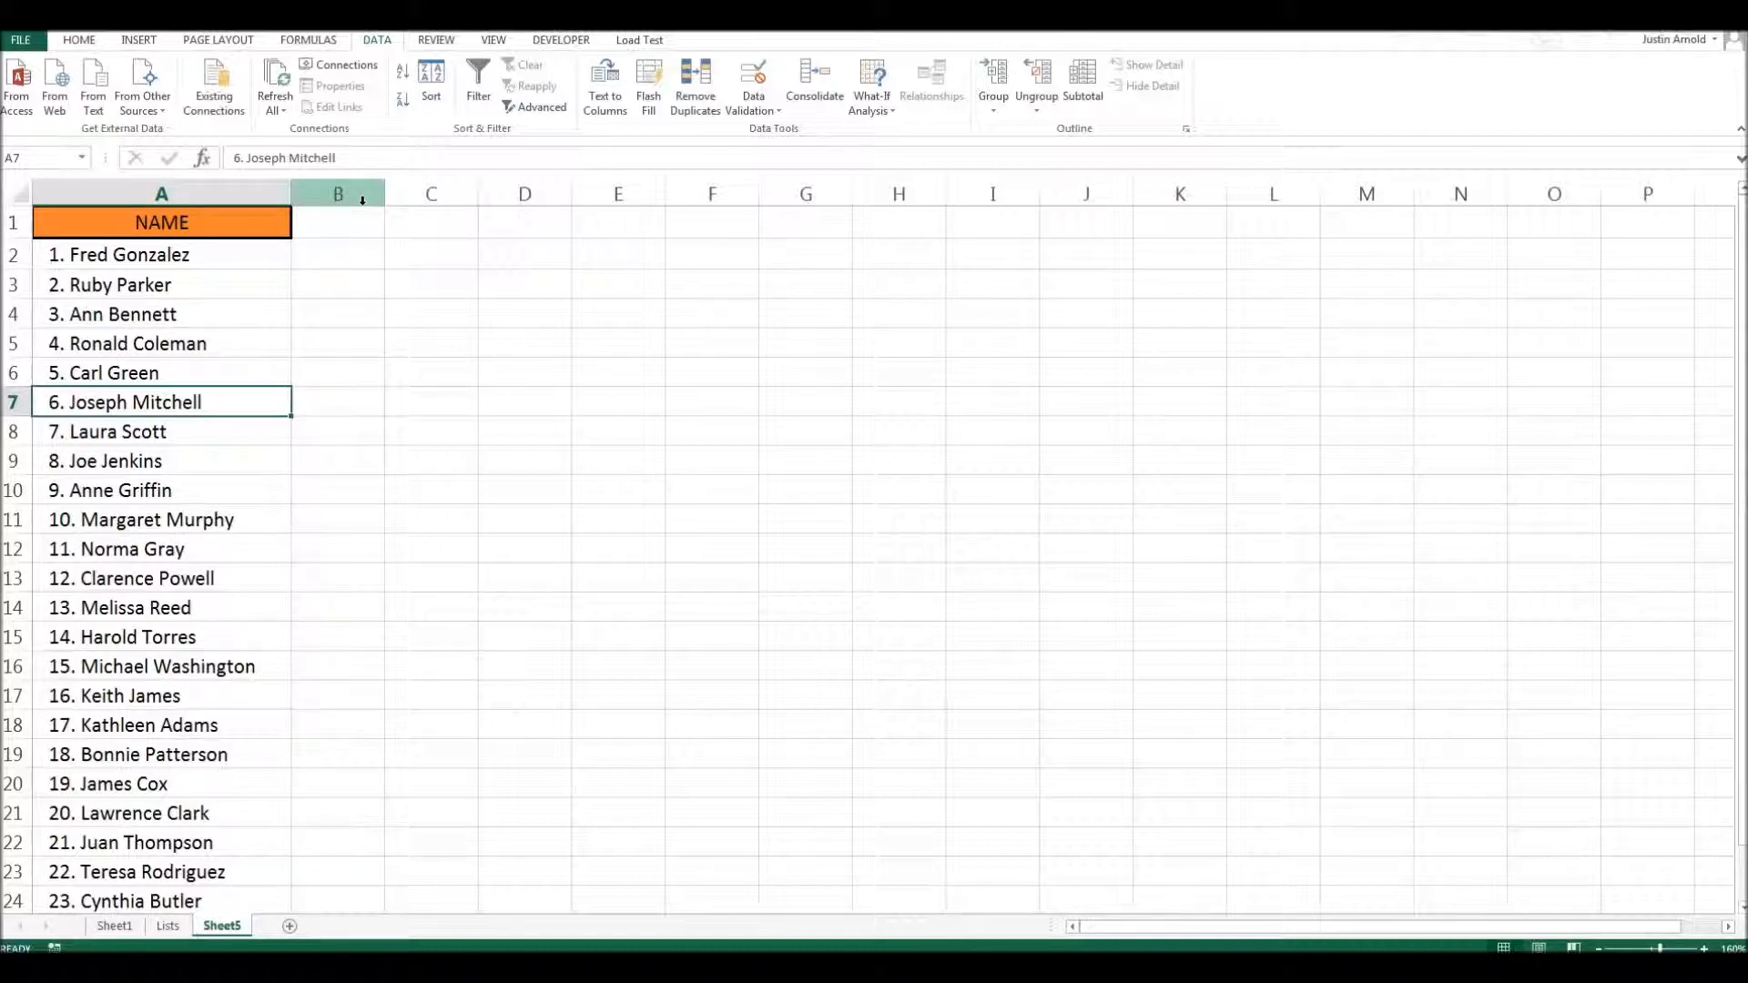
left_click(77, 254)
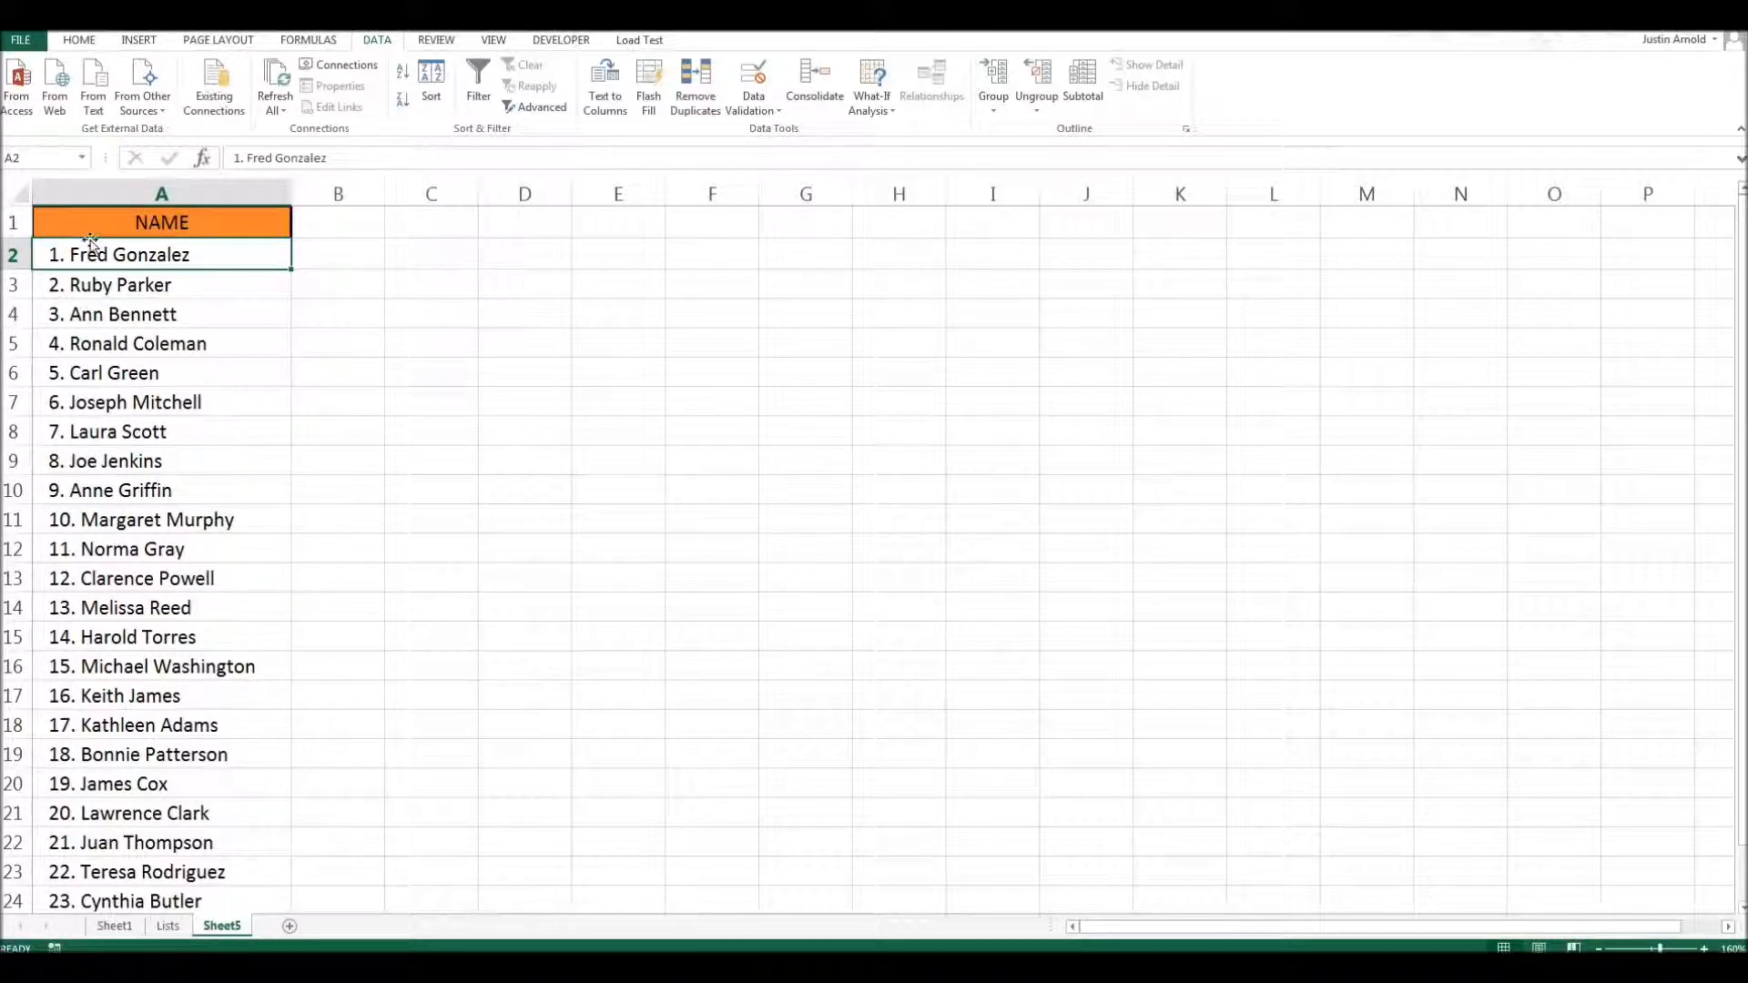
left_click_drag(94, 239, 103, 339)
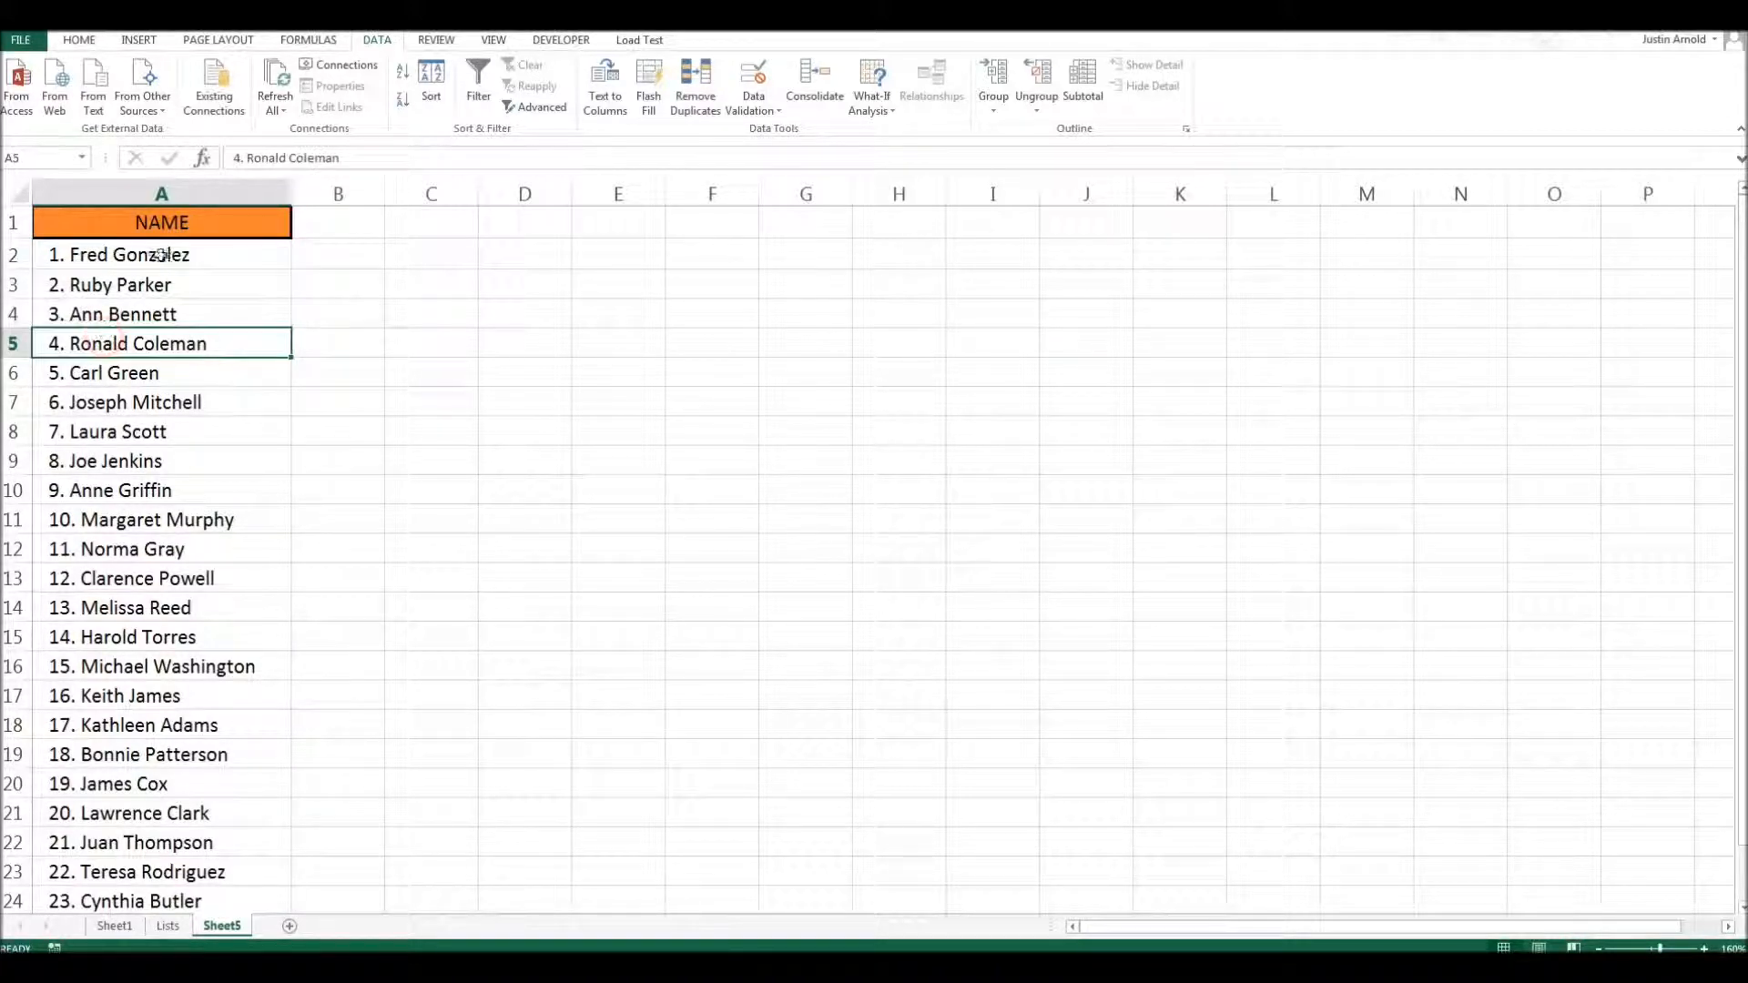
- Start Text to Columns on the whole of column A, using the Delimited data type
left_click(169, 194)
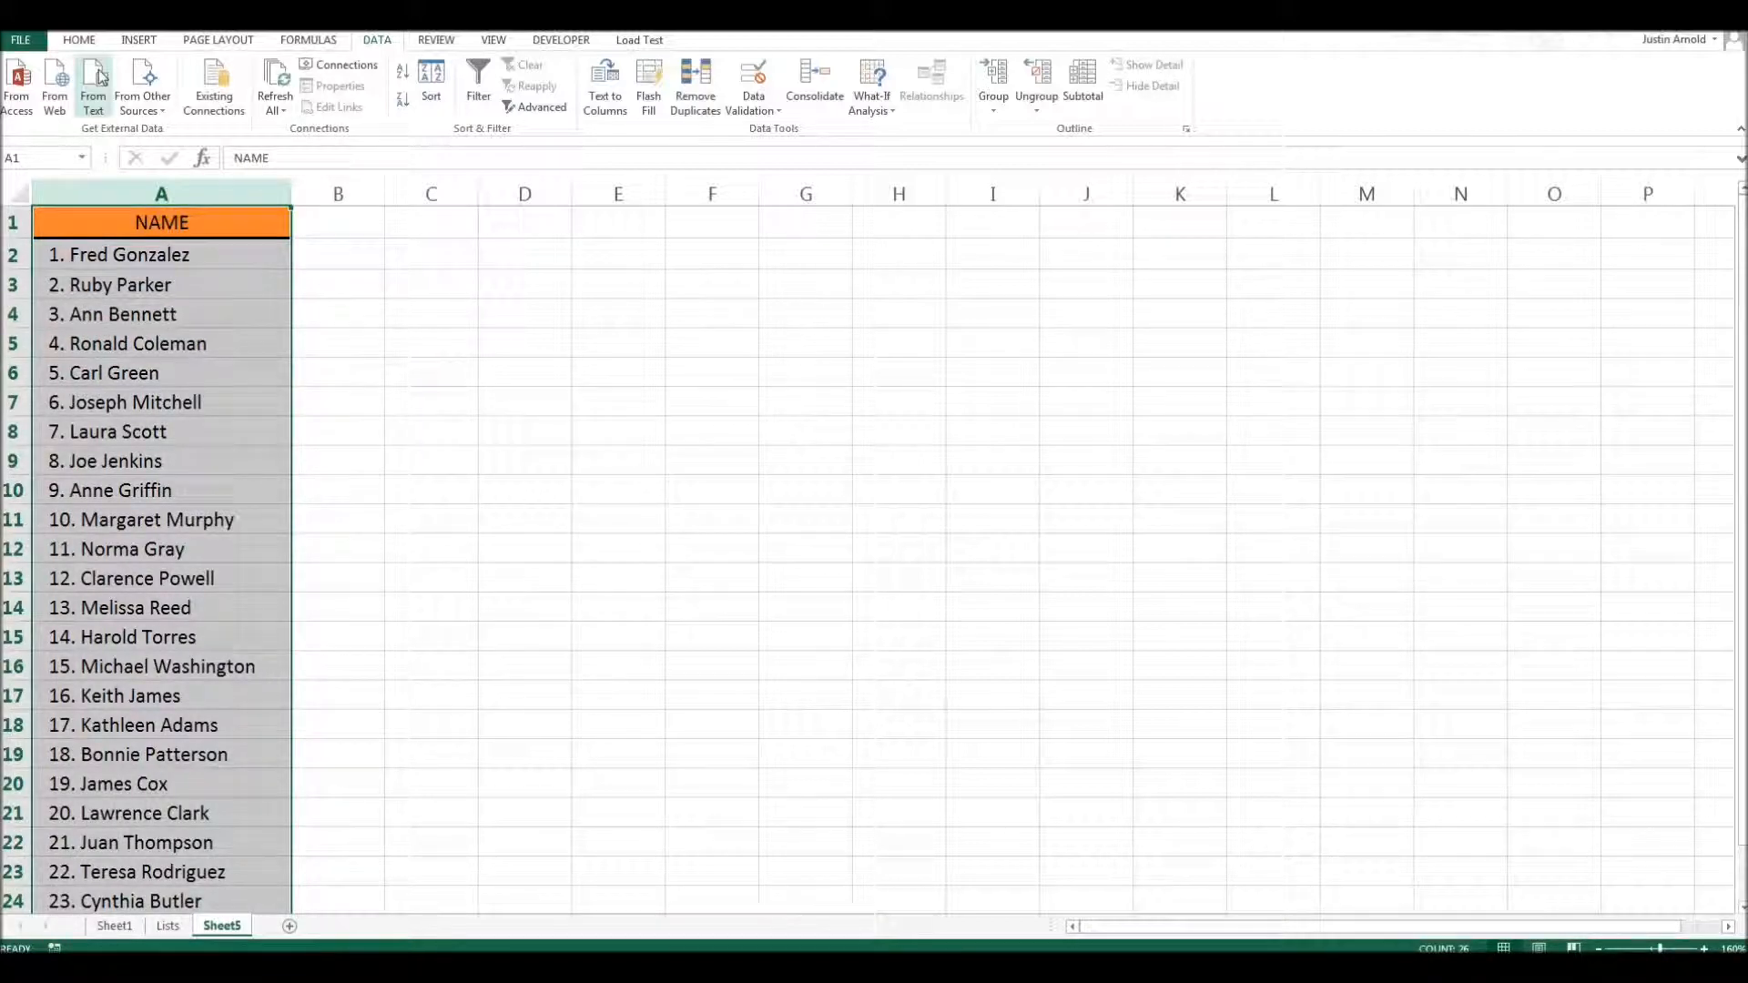
left_click(79, 40)
left_click(137, 40)
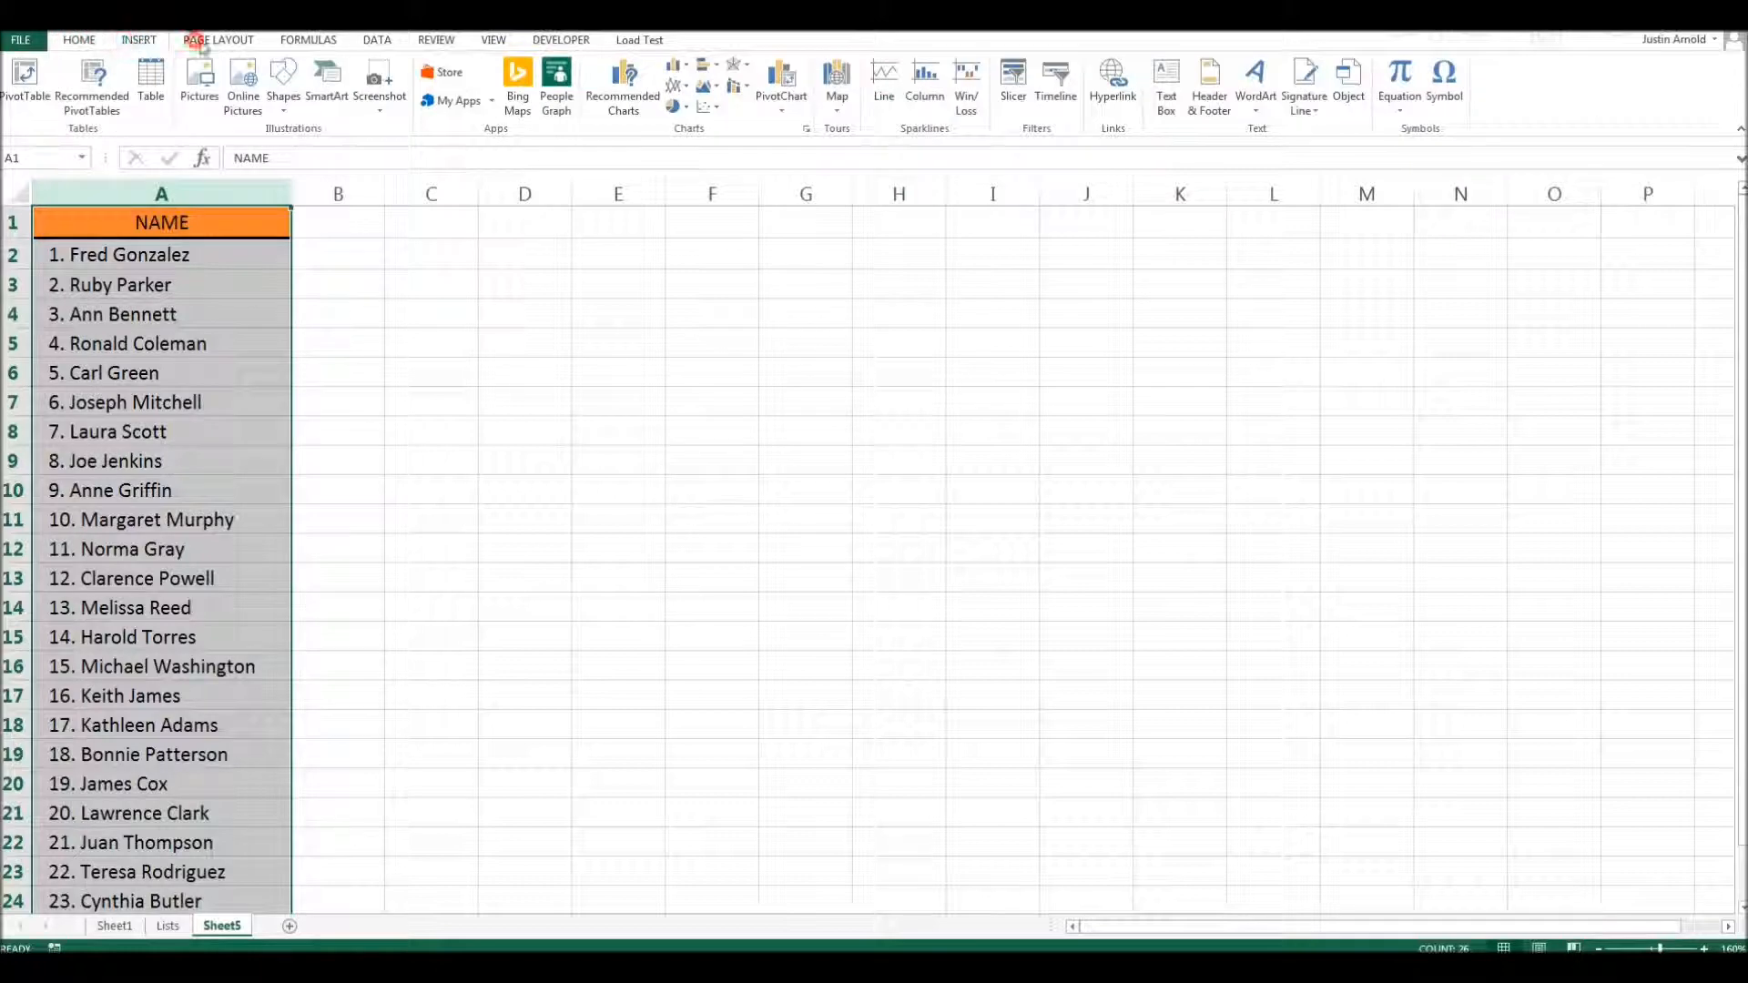
left_click(302, 40)
left_click(74, 40)
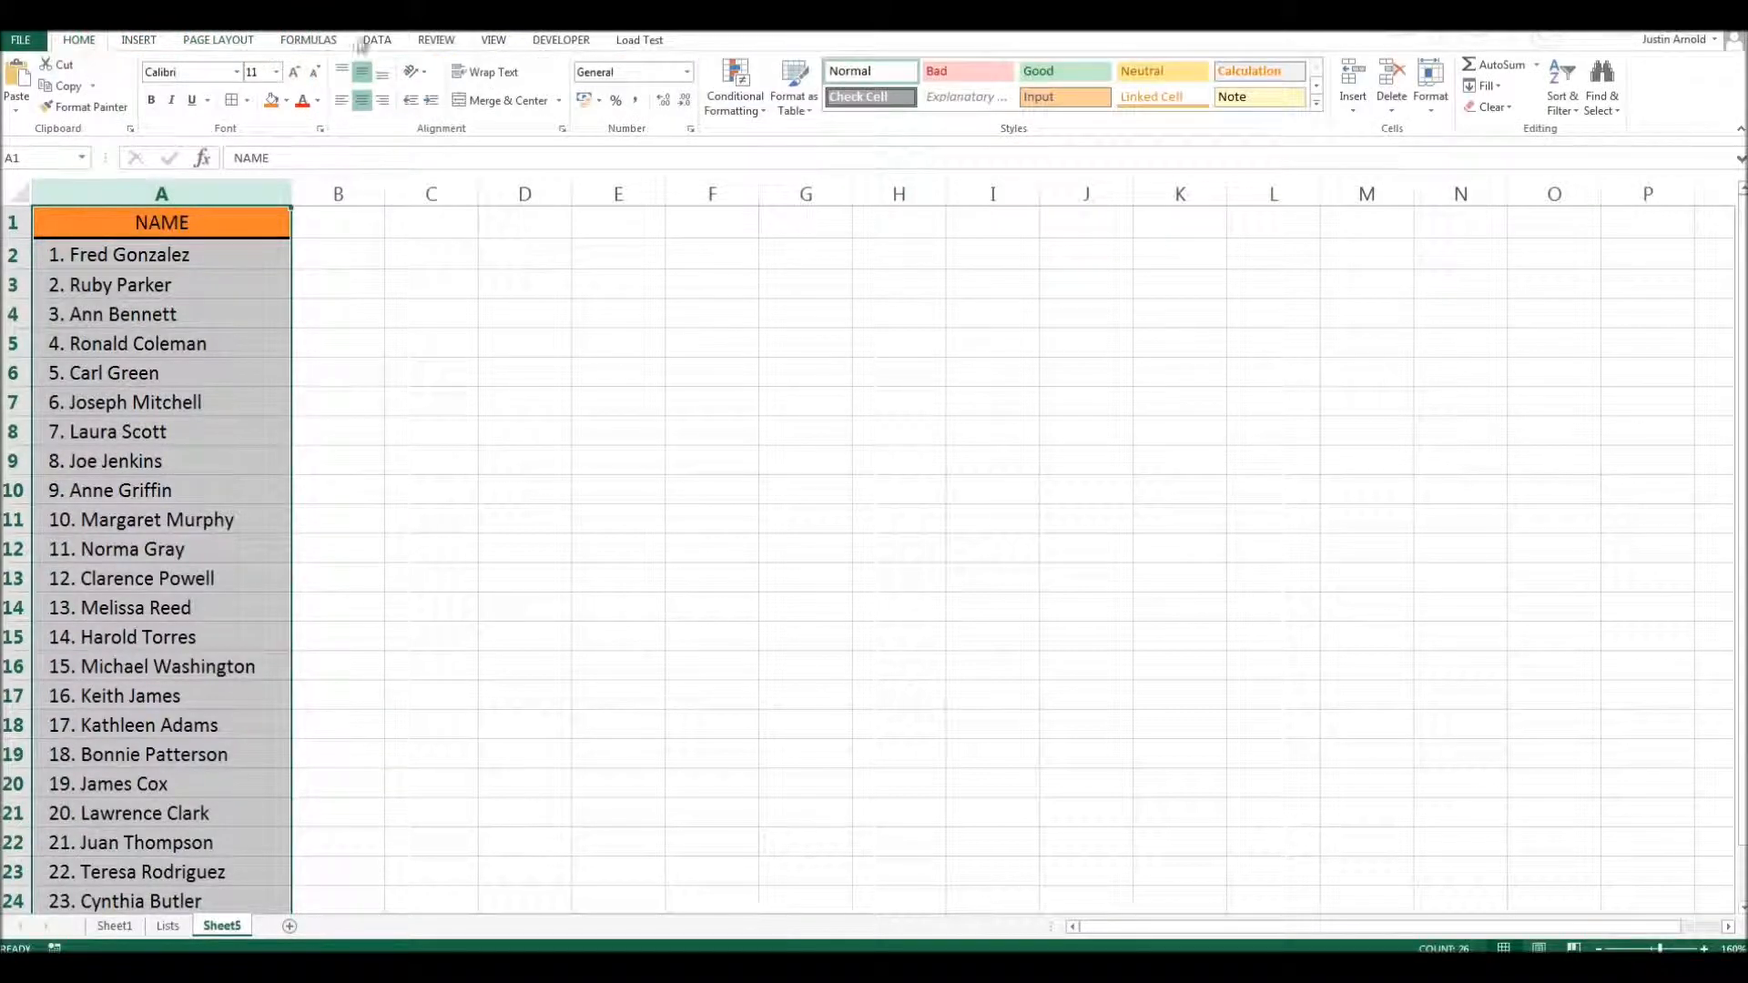
left_click(371, 42)
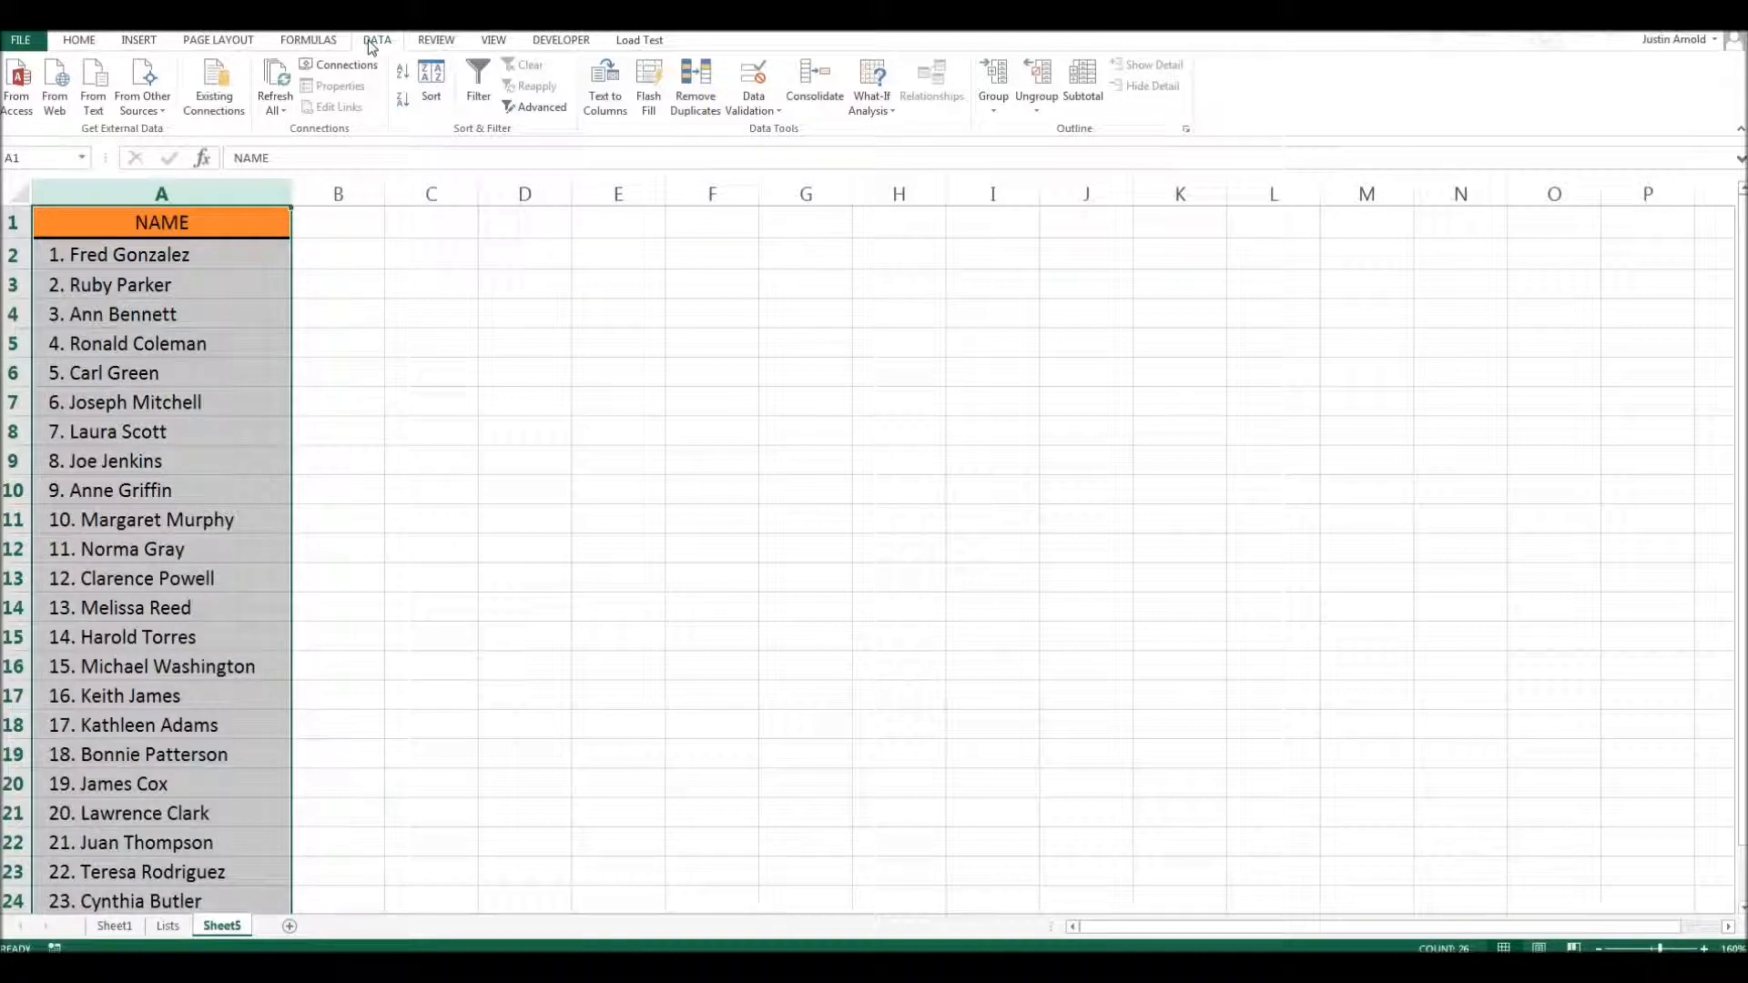
left_click(609, 89)
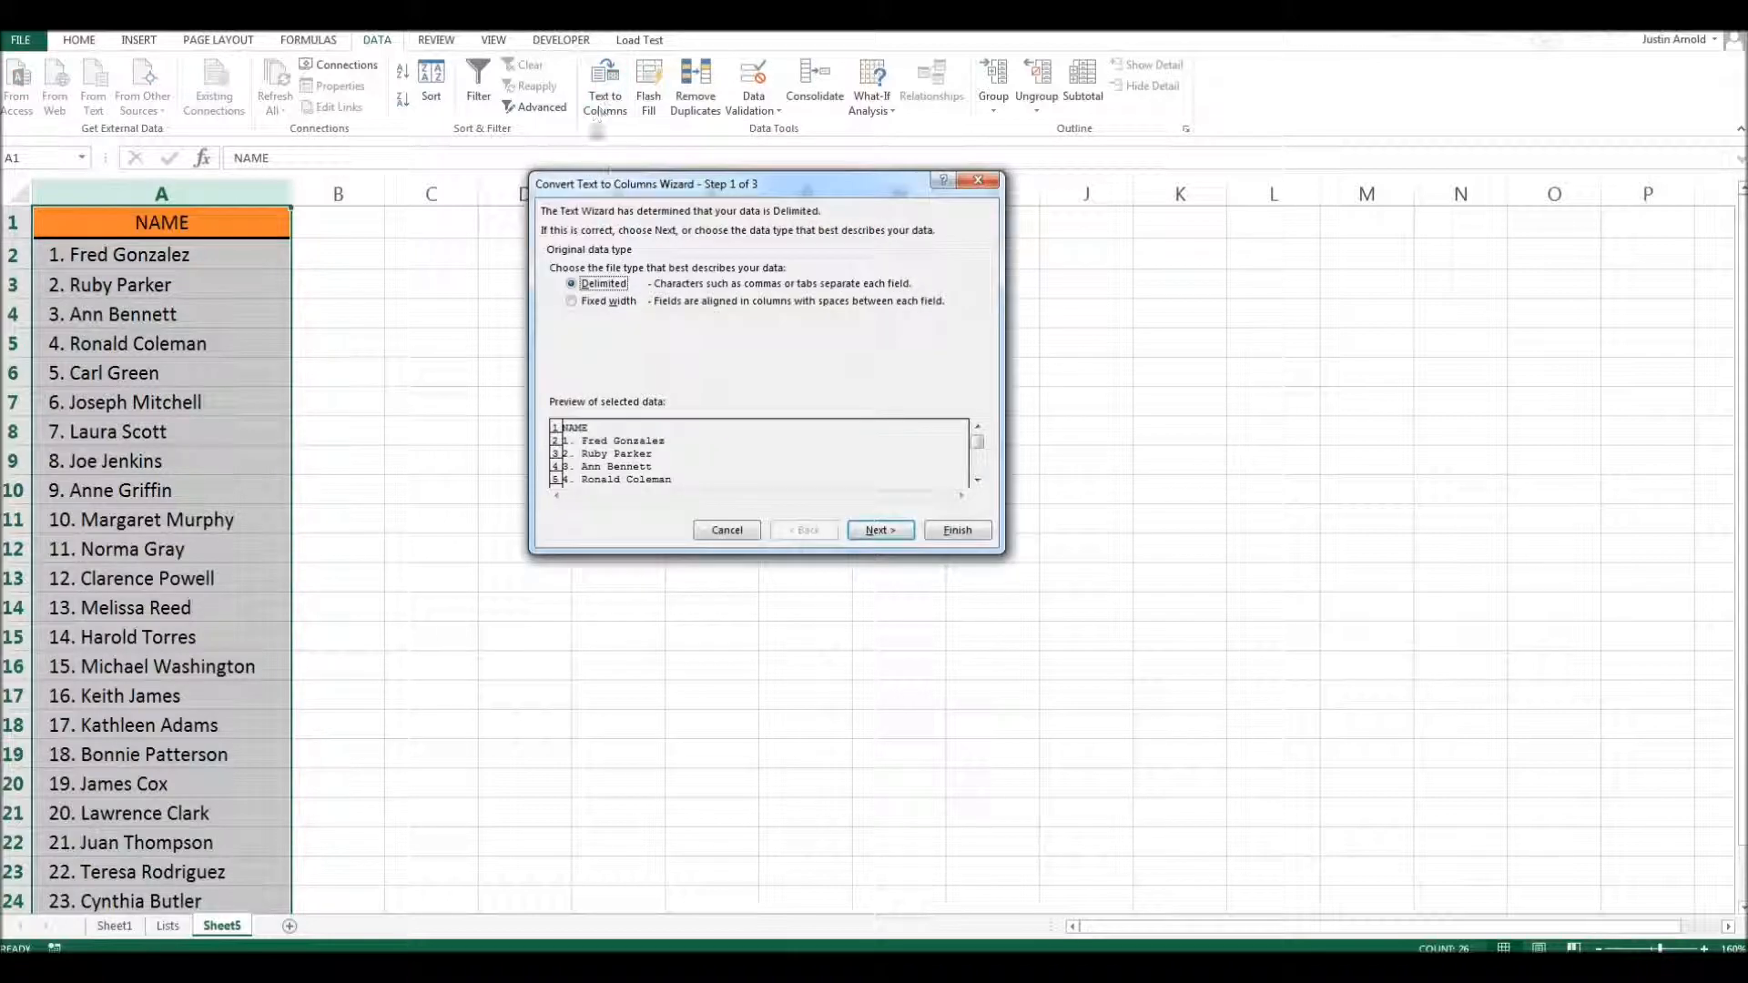
left_click_drag(641, 193, 541, 193)
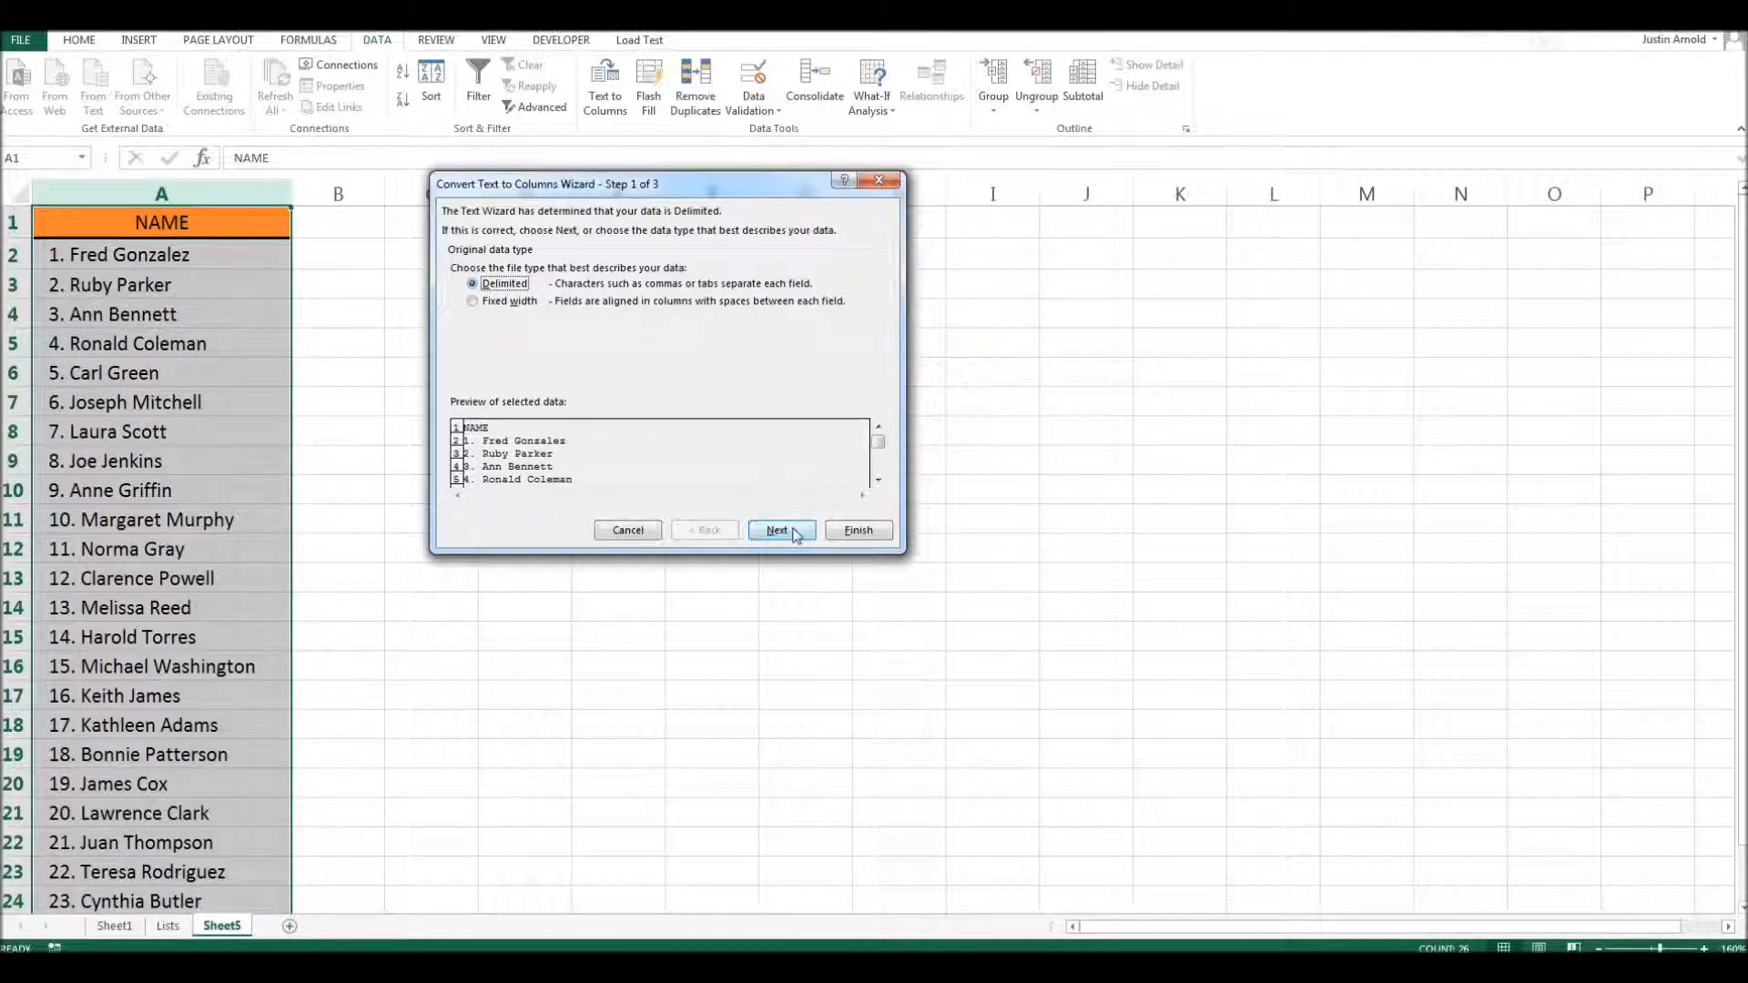
left_click(788, 532)
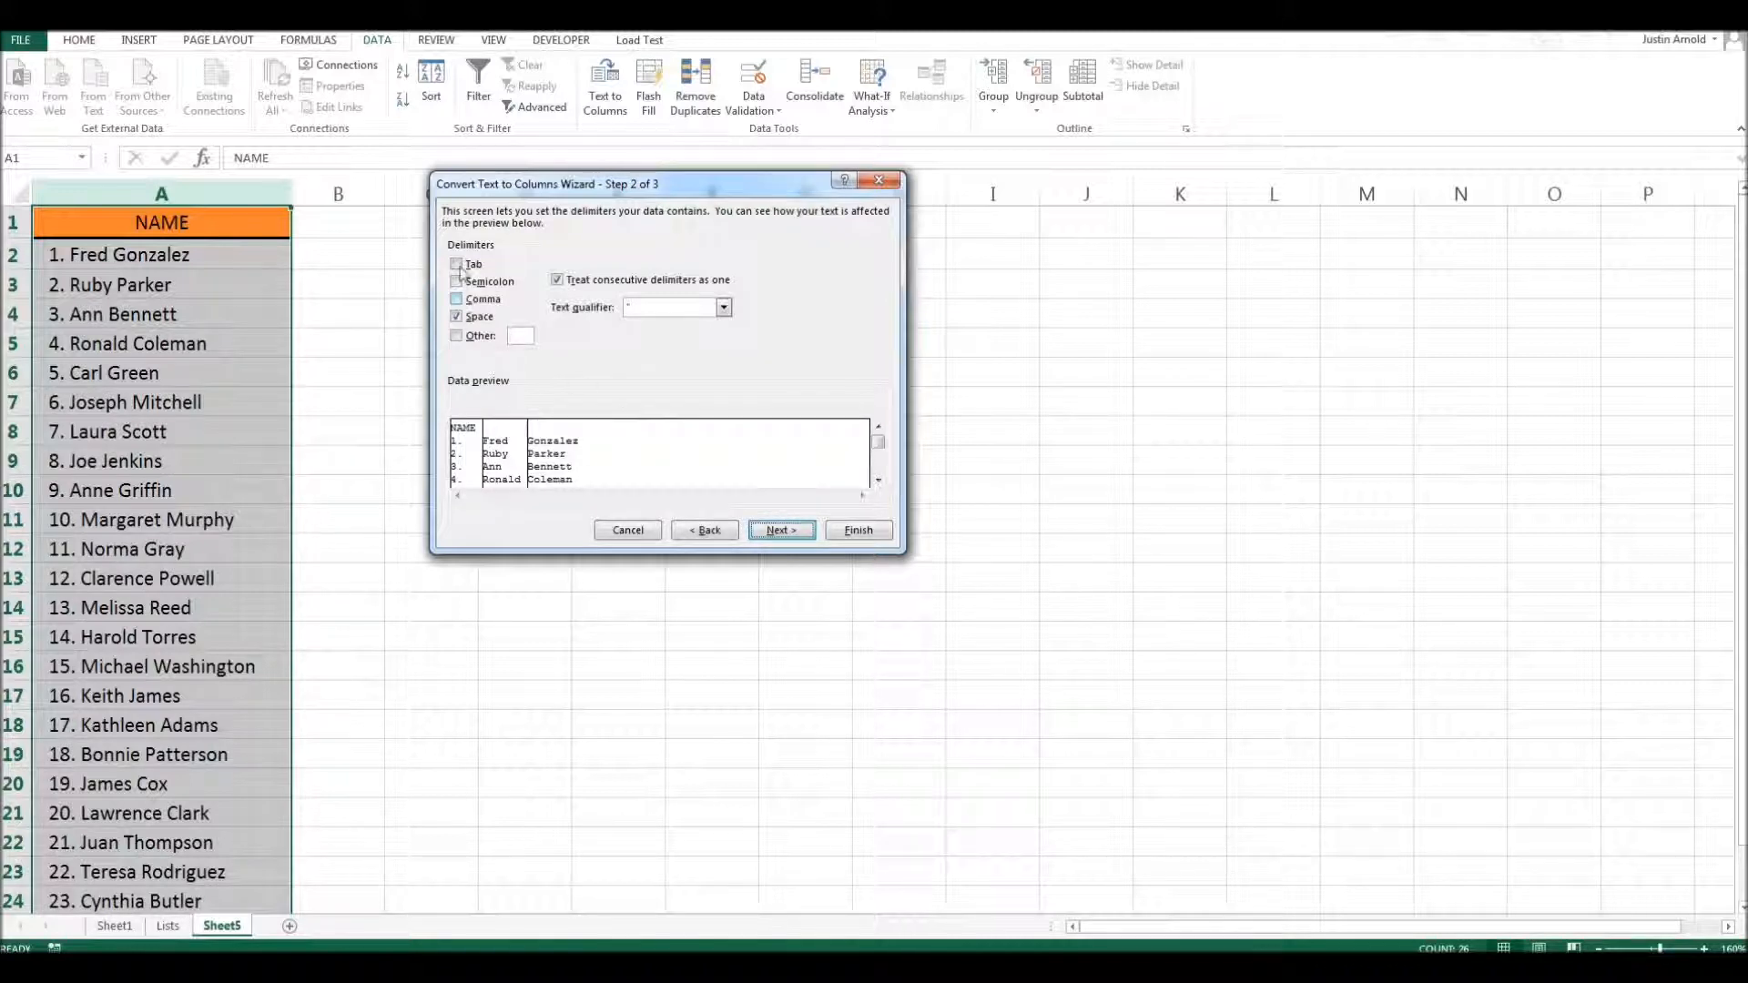
- Set Space as the delimiter for the split and continue to the column data formats
left_click(457, 317)
left_click(459, 323)
left_click(457, 317)
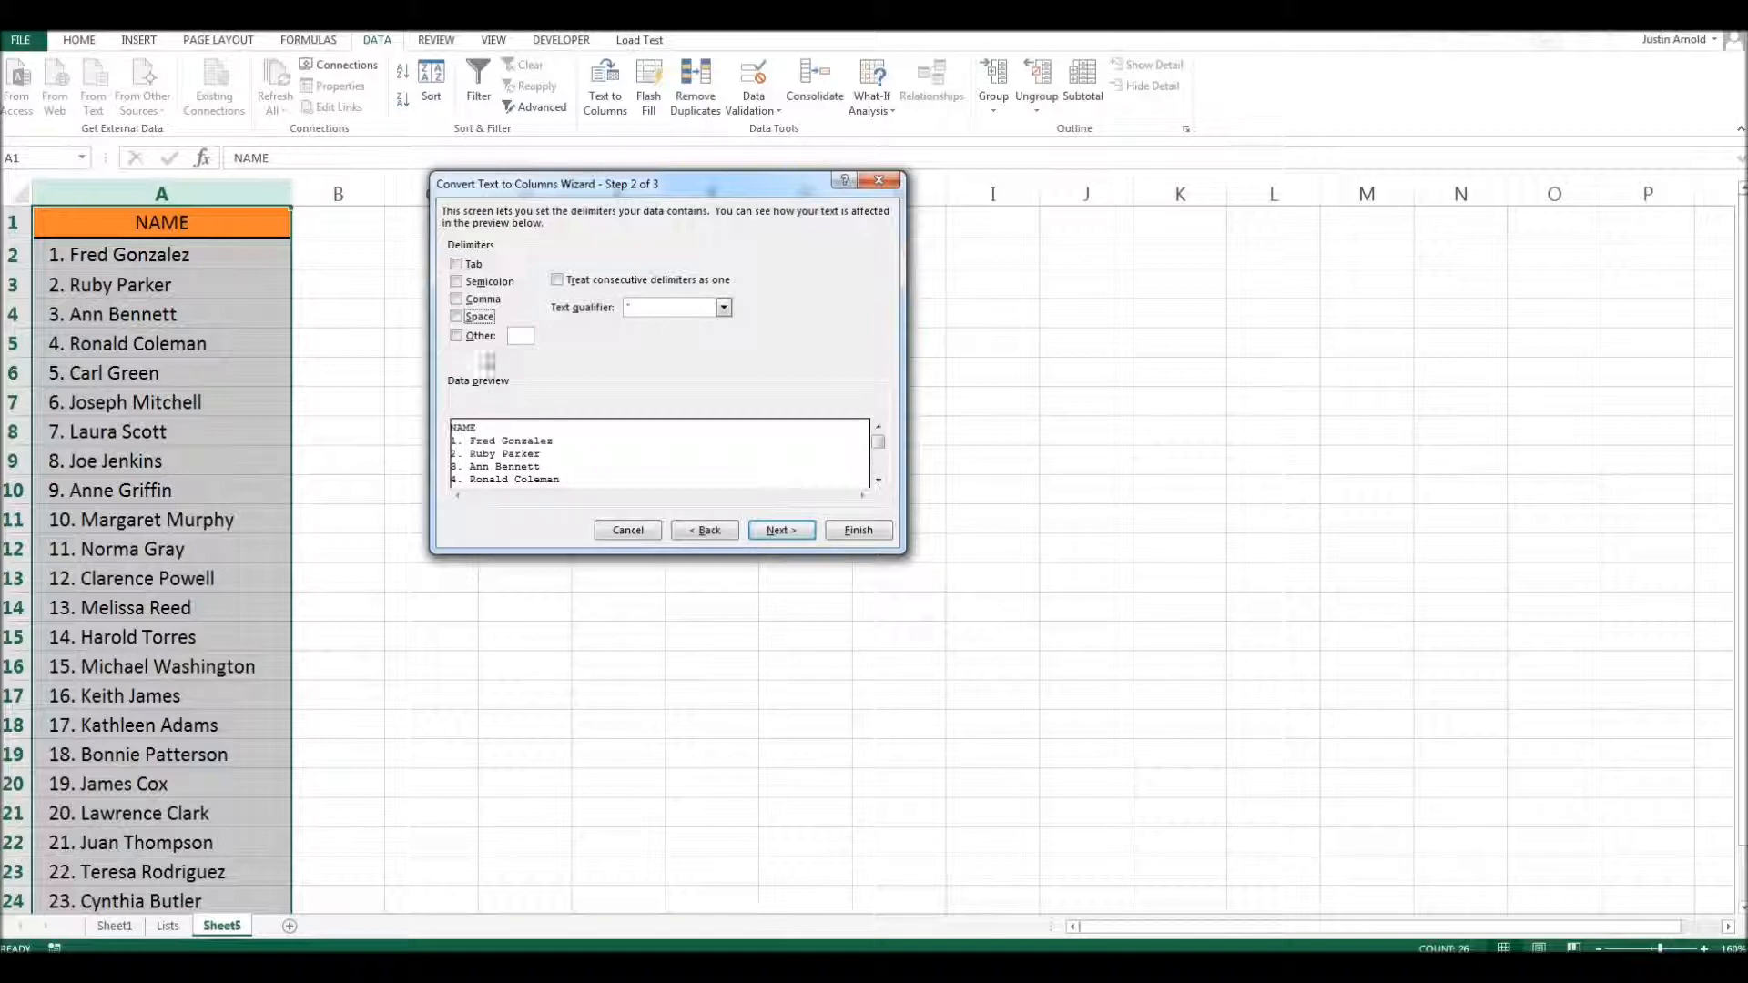
left_click(456, 317)
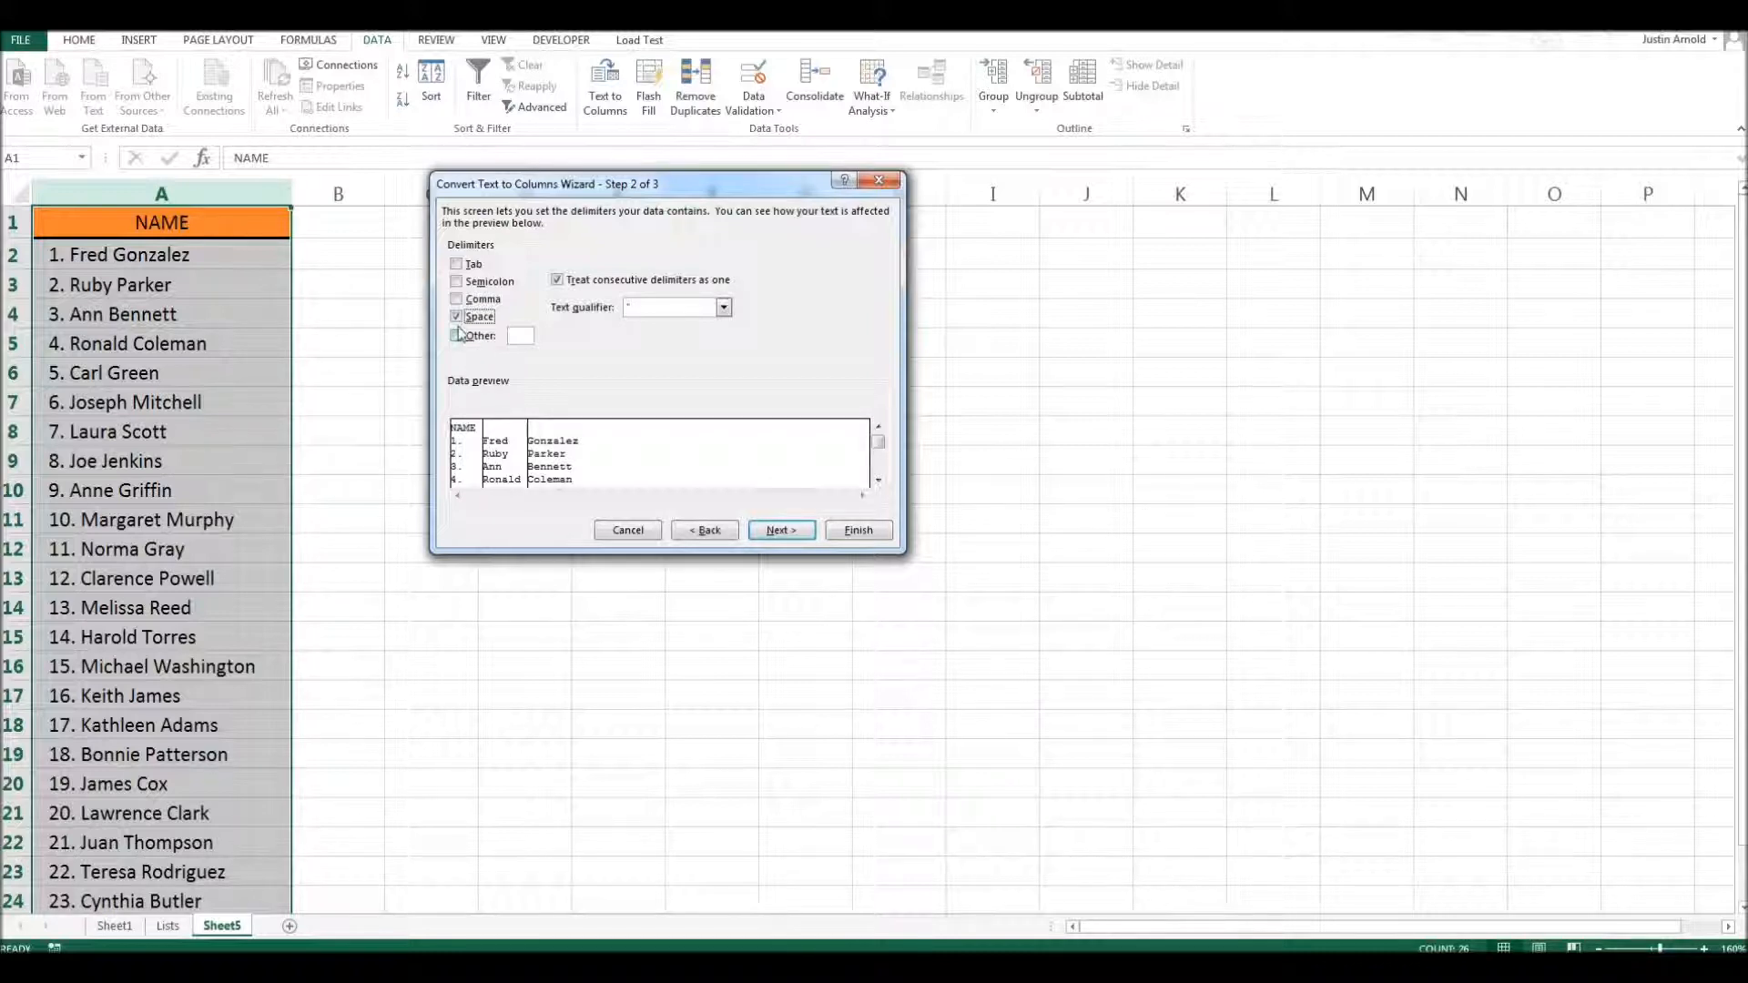
left_click(788, 530)
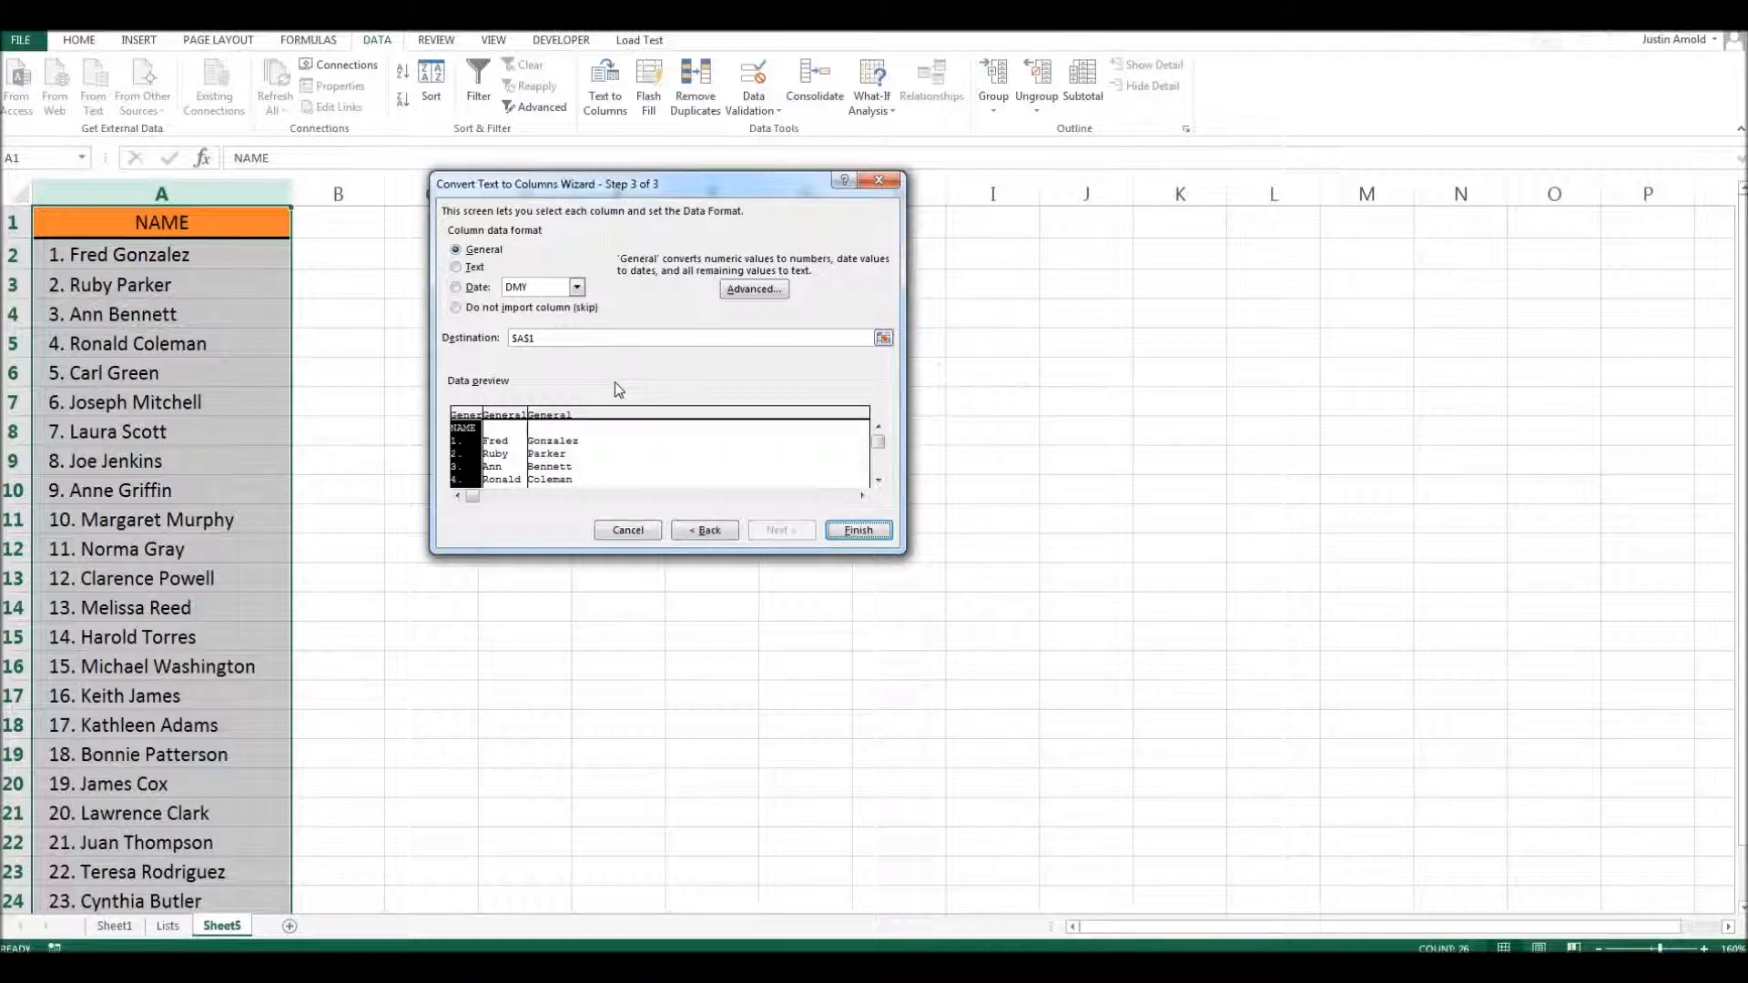
- Set the first-name and surname columns to Text format and complete the split with destination $A$1
left_click(510, 420)
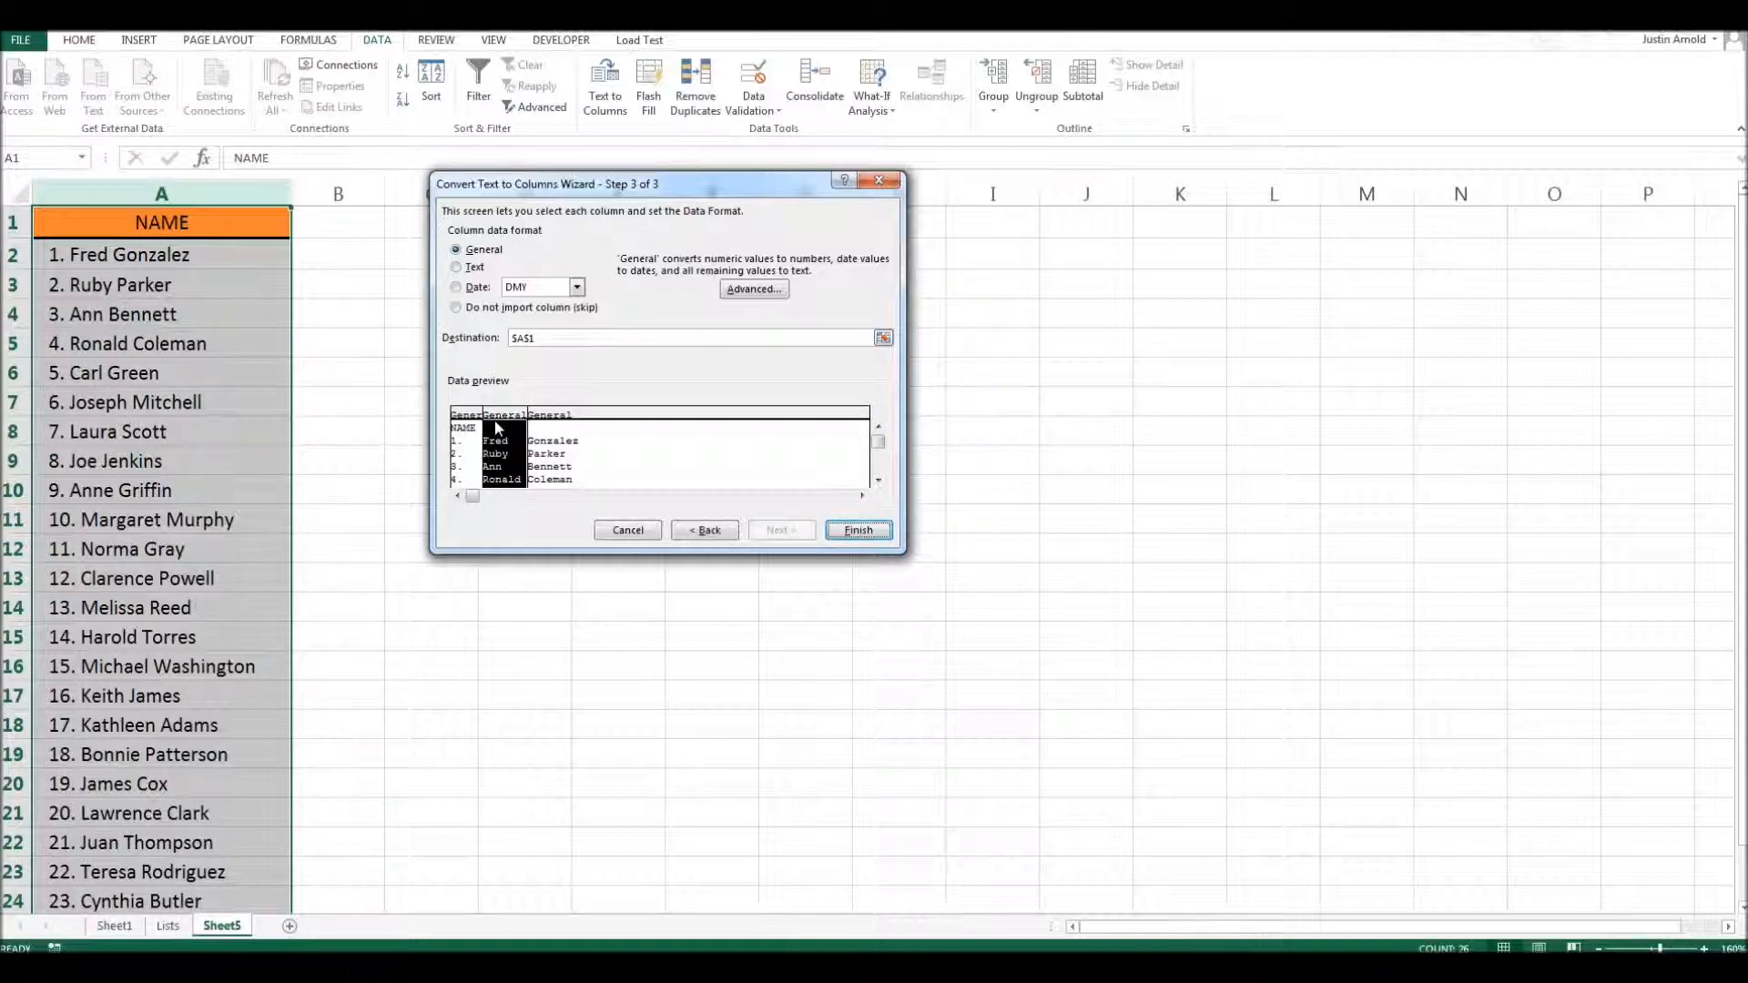
left_click(558, 417)
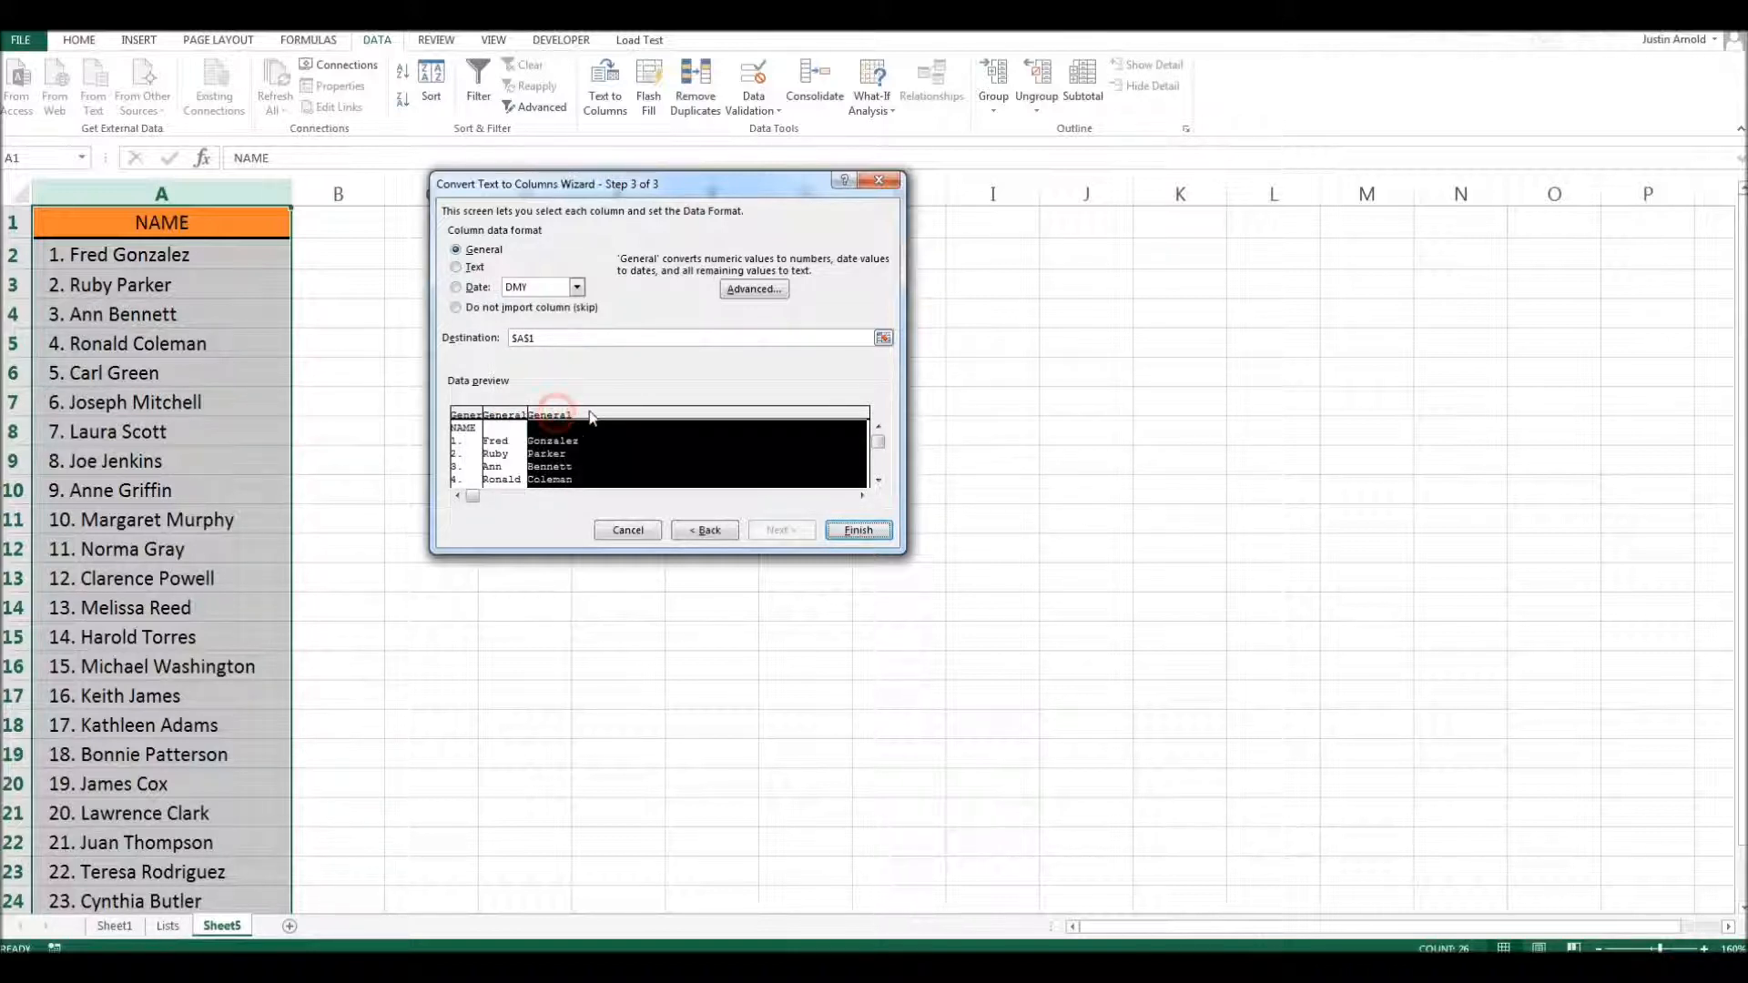
left_click(464, 414)
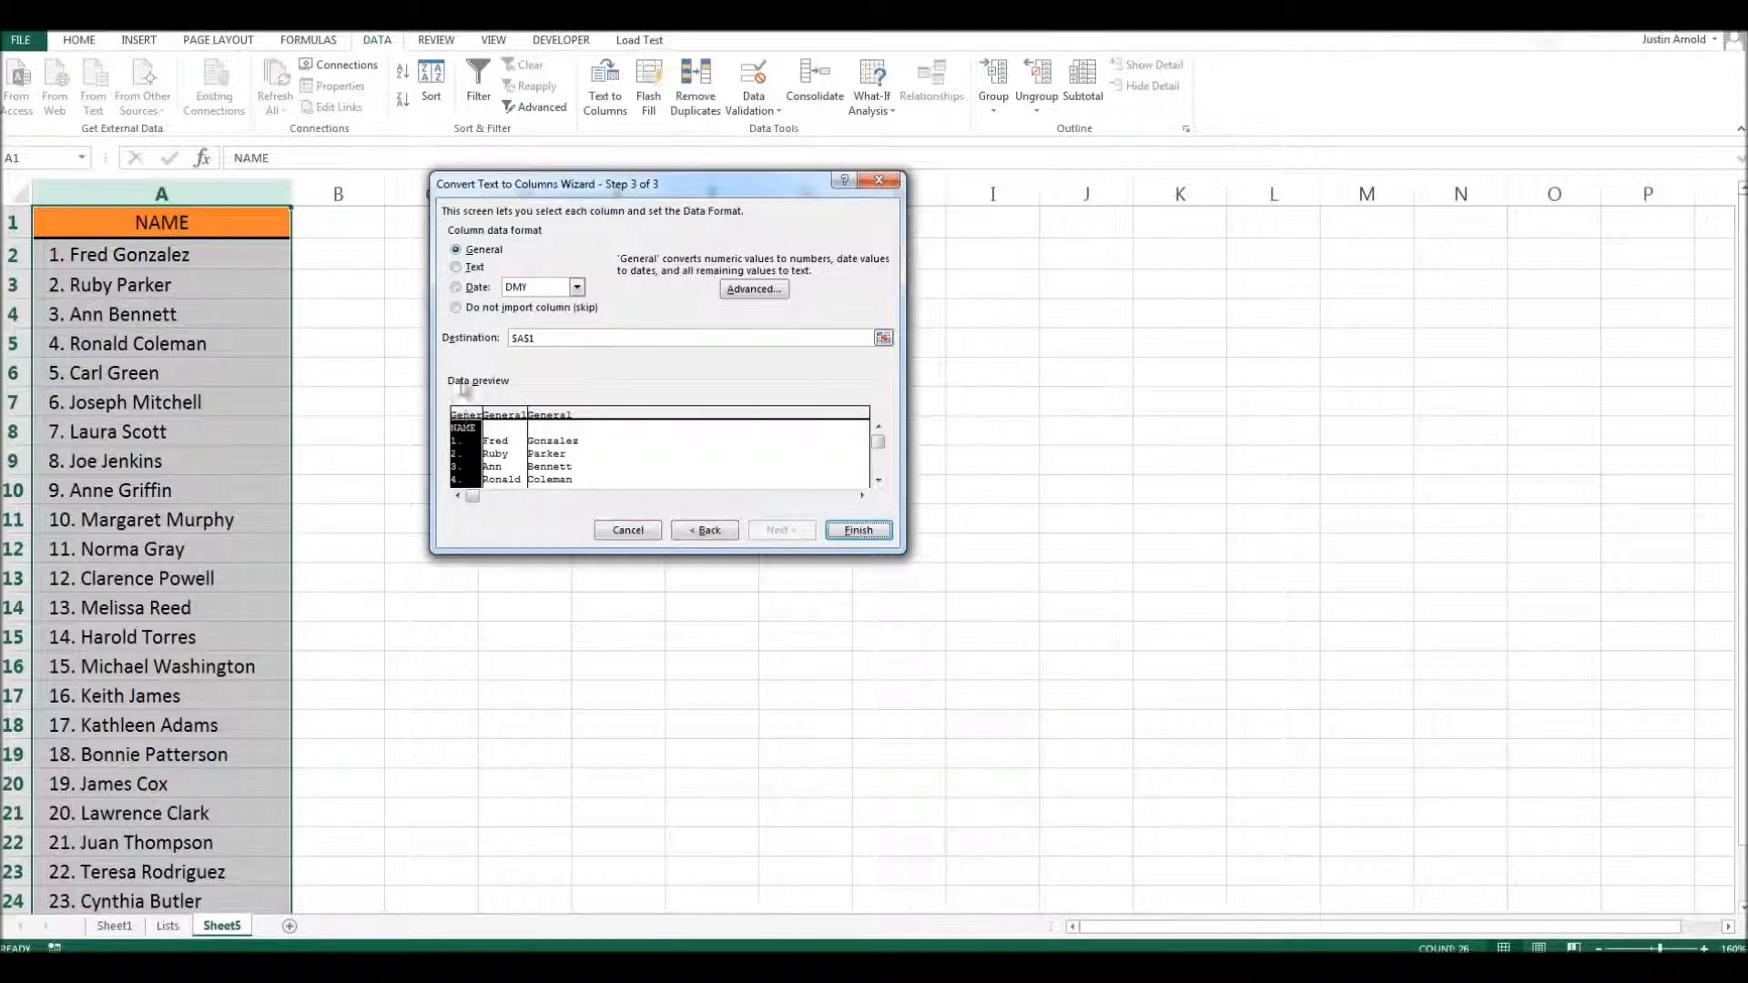
left_click(498, 416)
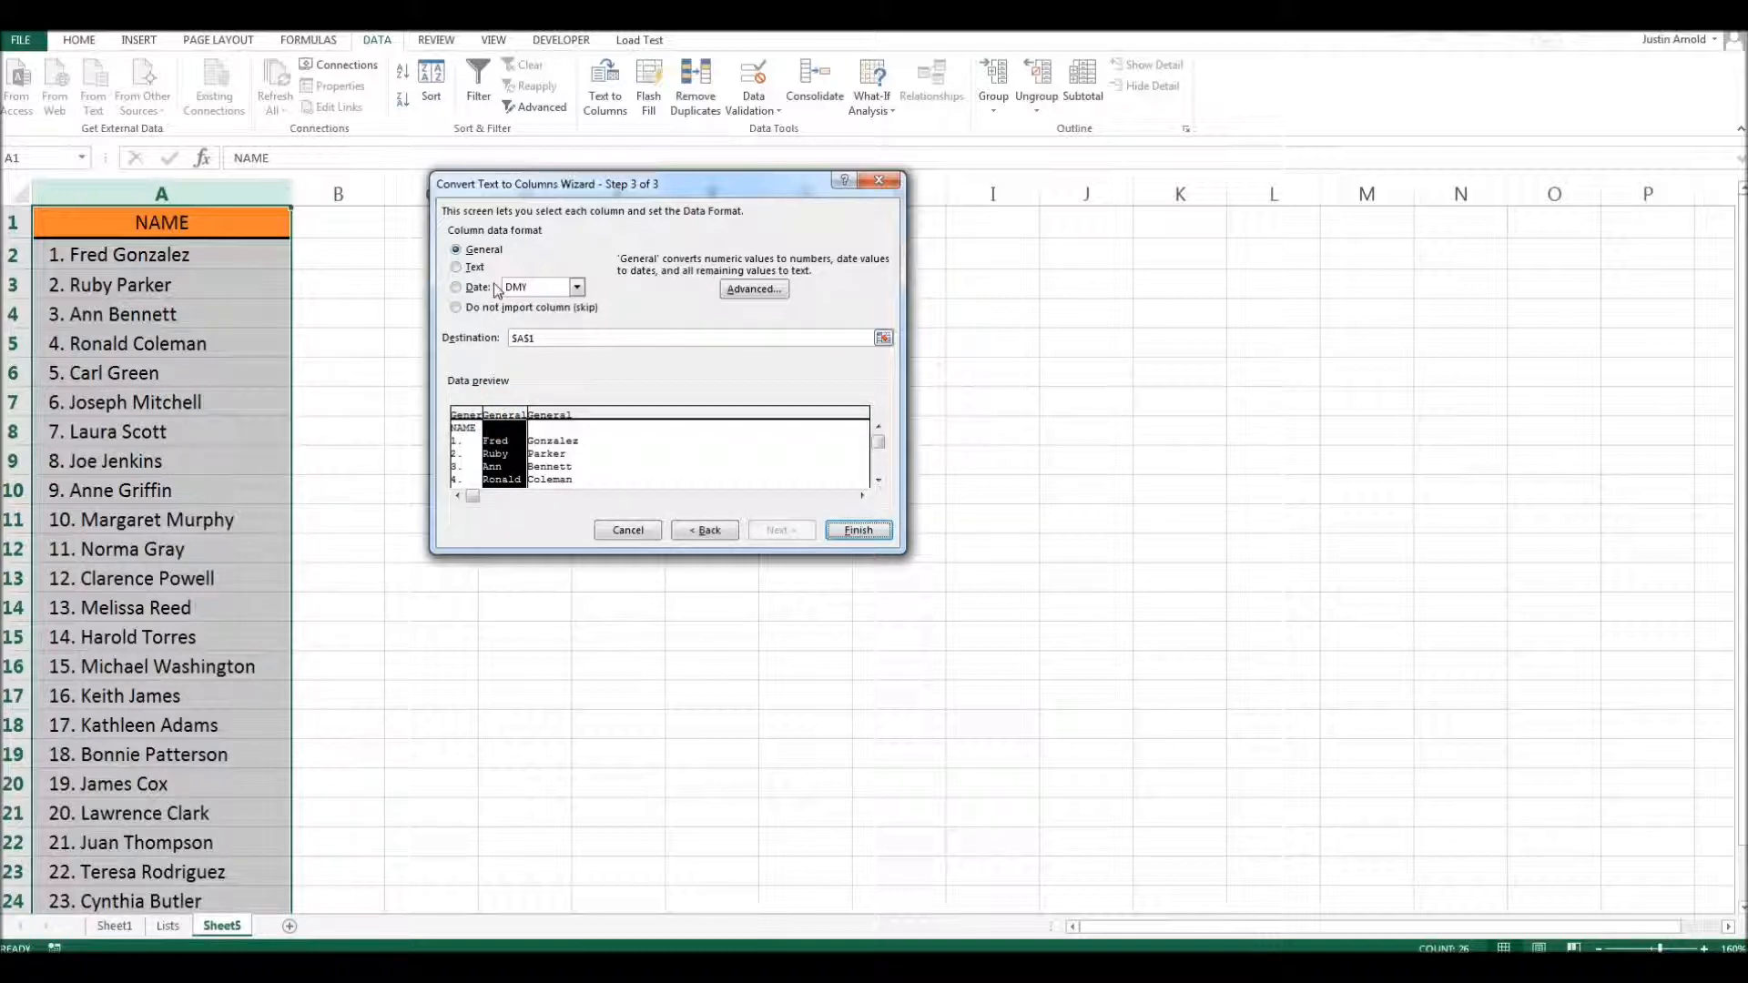
left_click(457, 267)
left_click(544, 415)
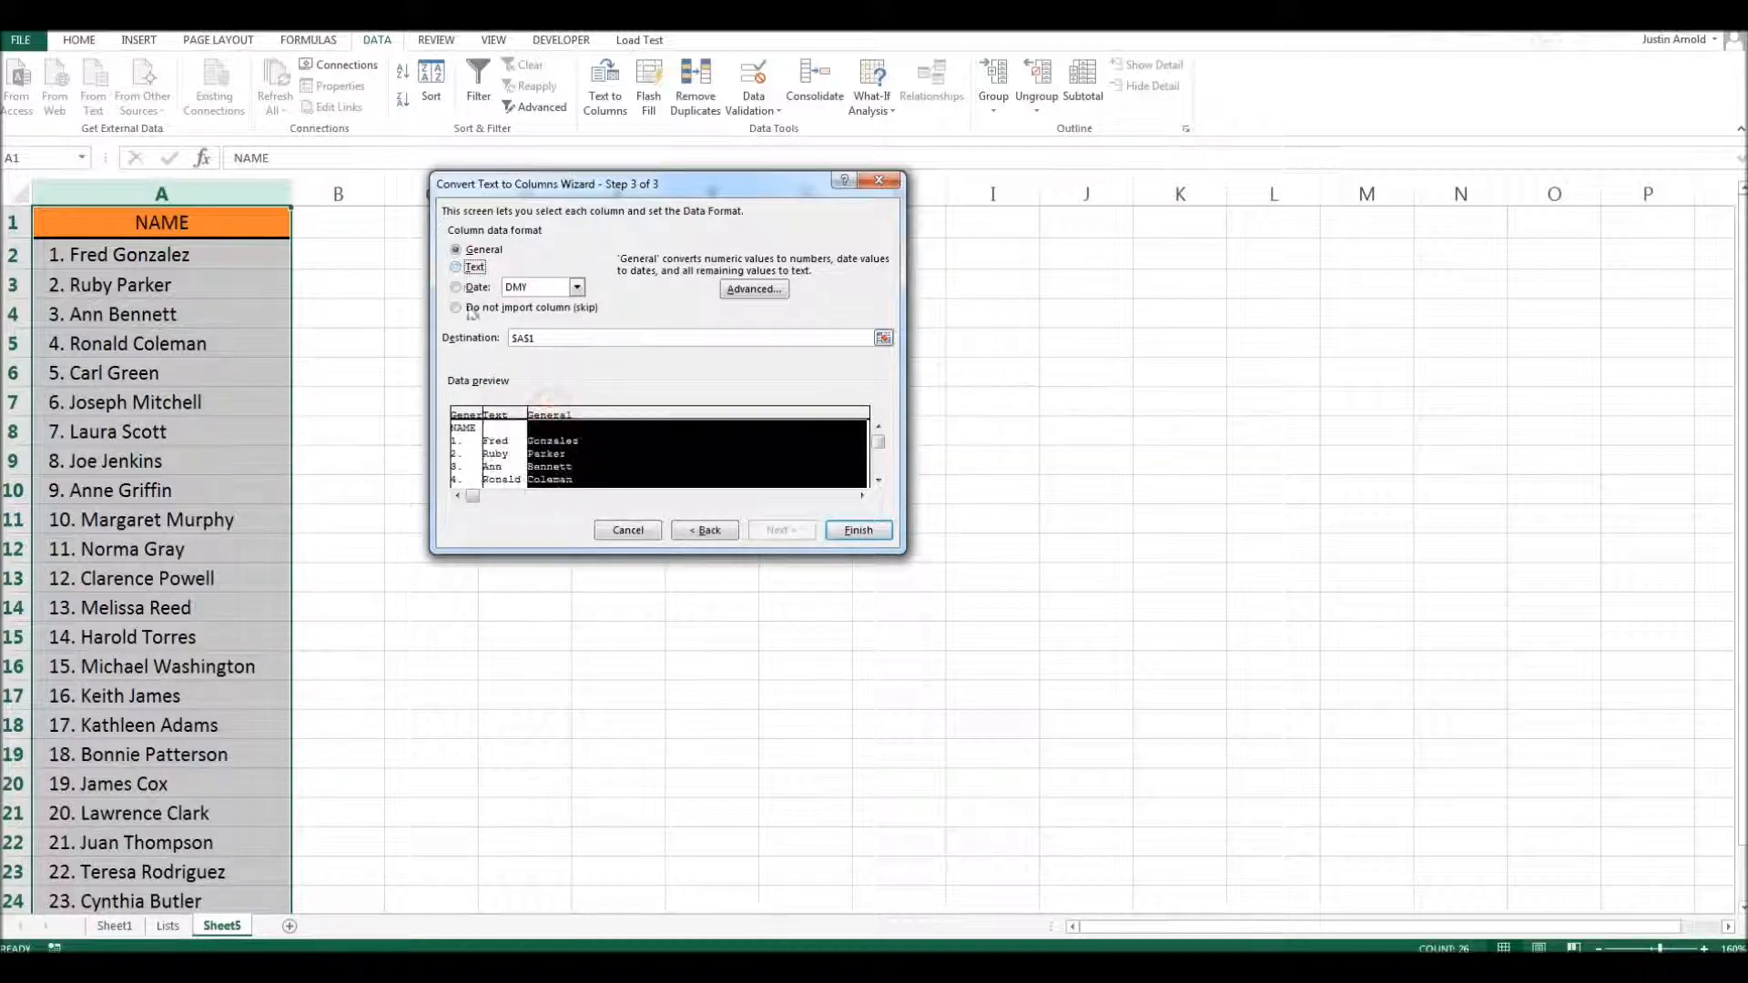
left_click(457, 266)
left_click(859, 531)
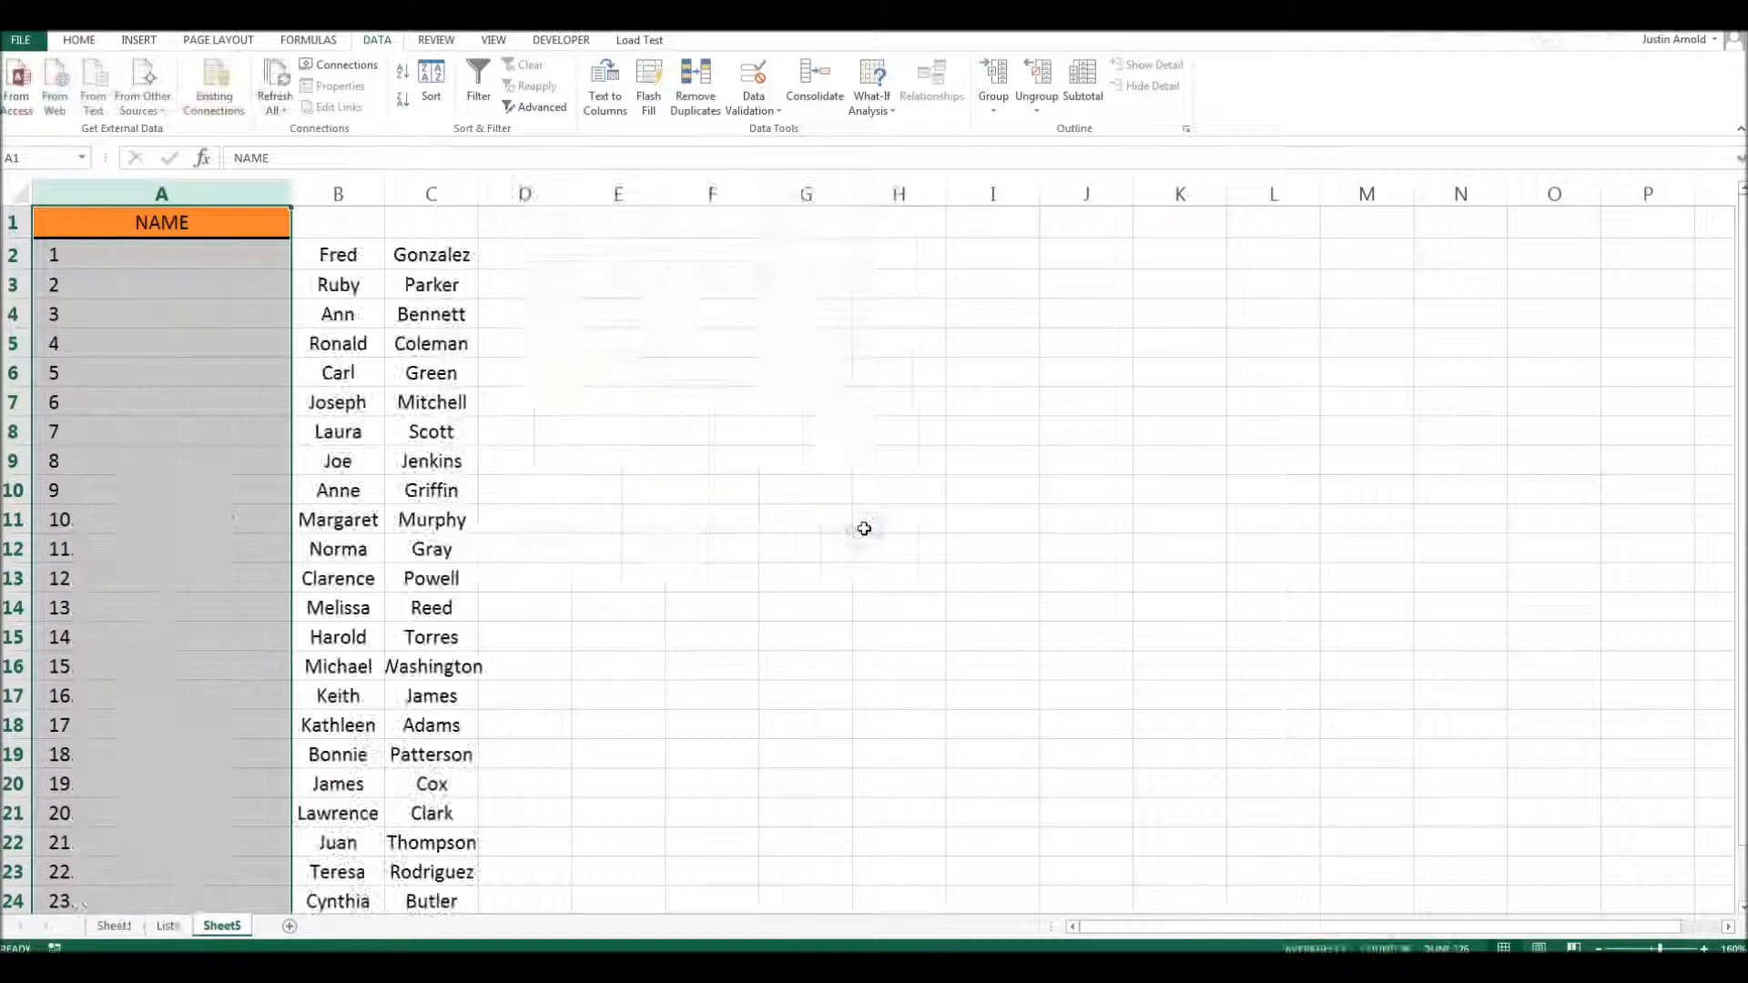
left_click(855, 517)
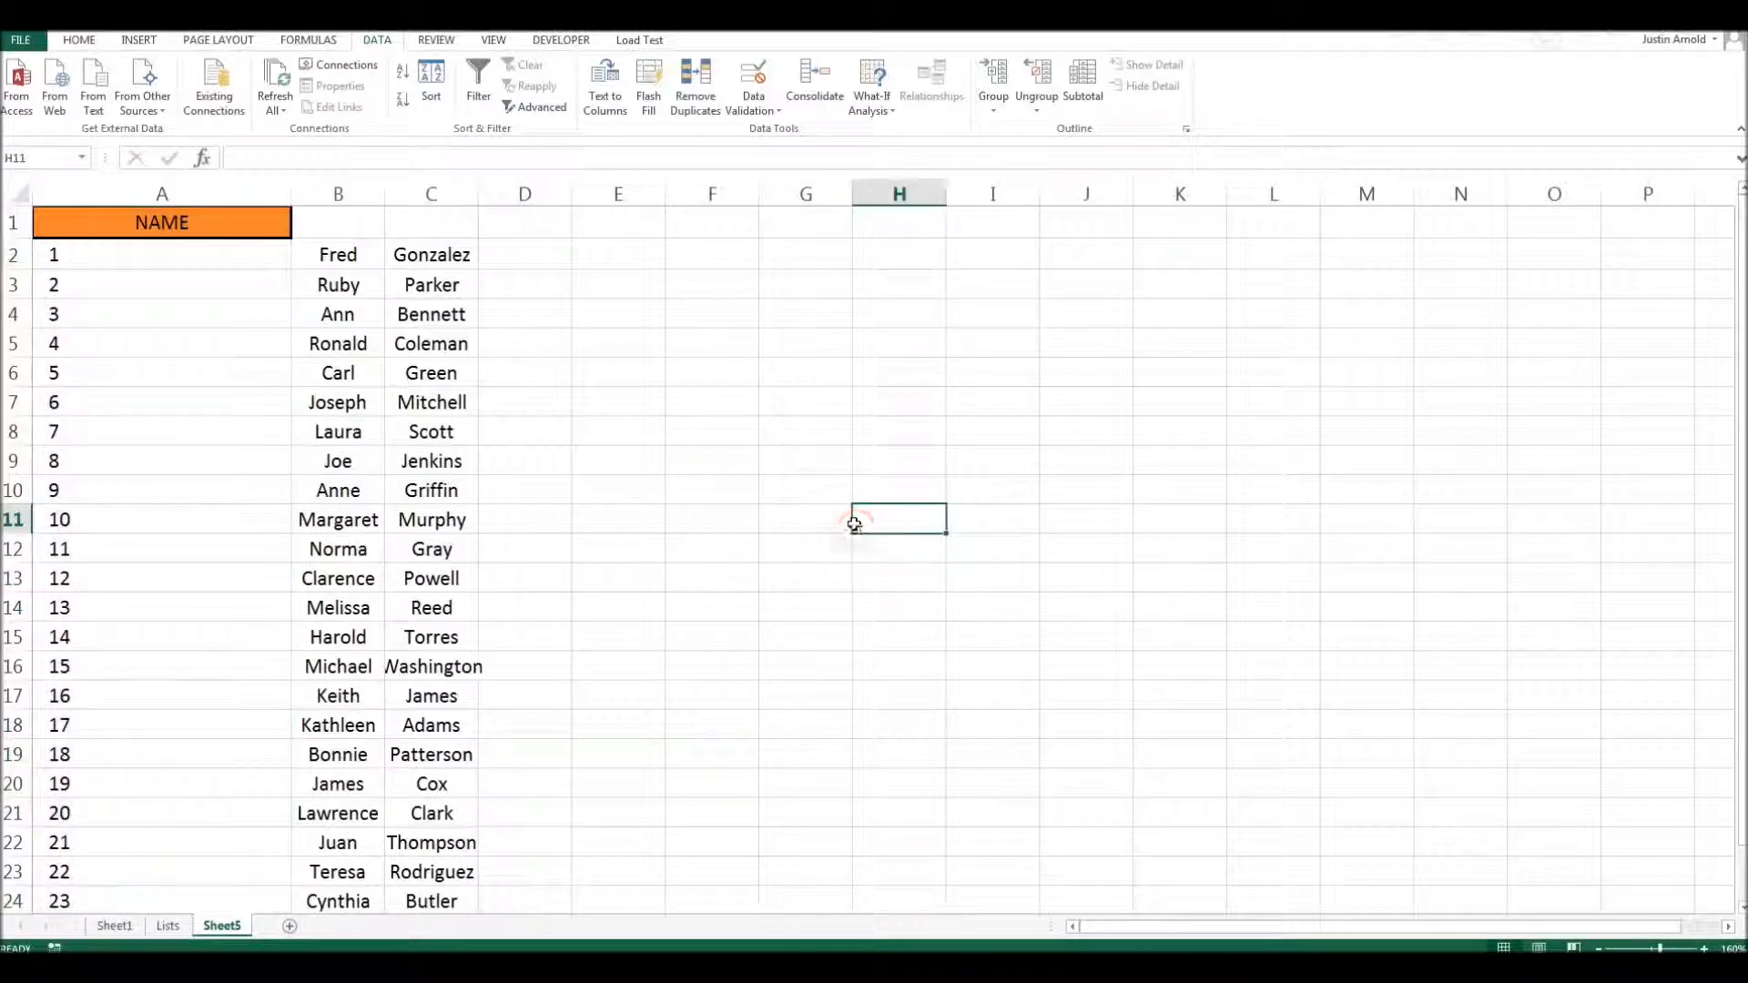
- Delete column A, which holds the NAME heading and the entry numbers
left_click(193, 189)
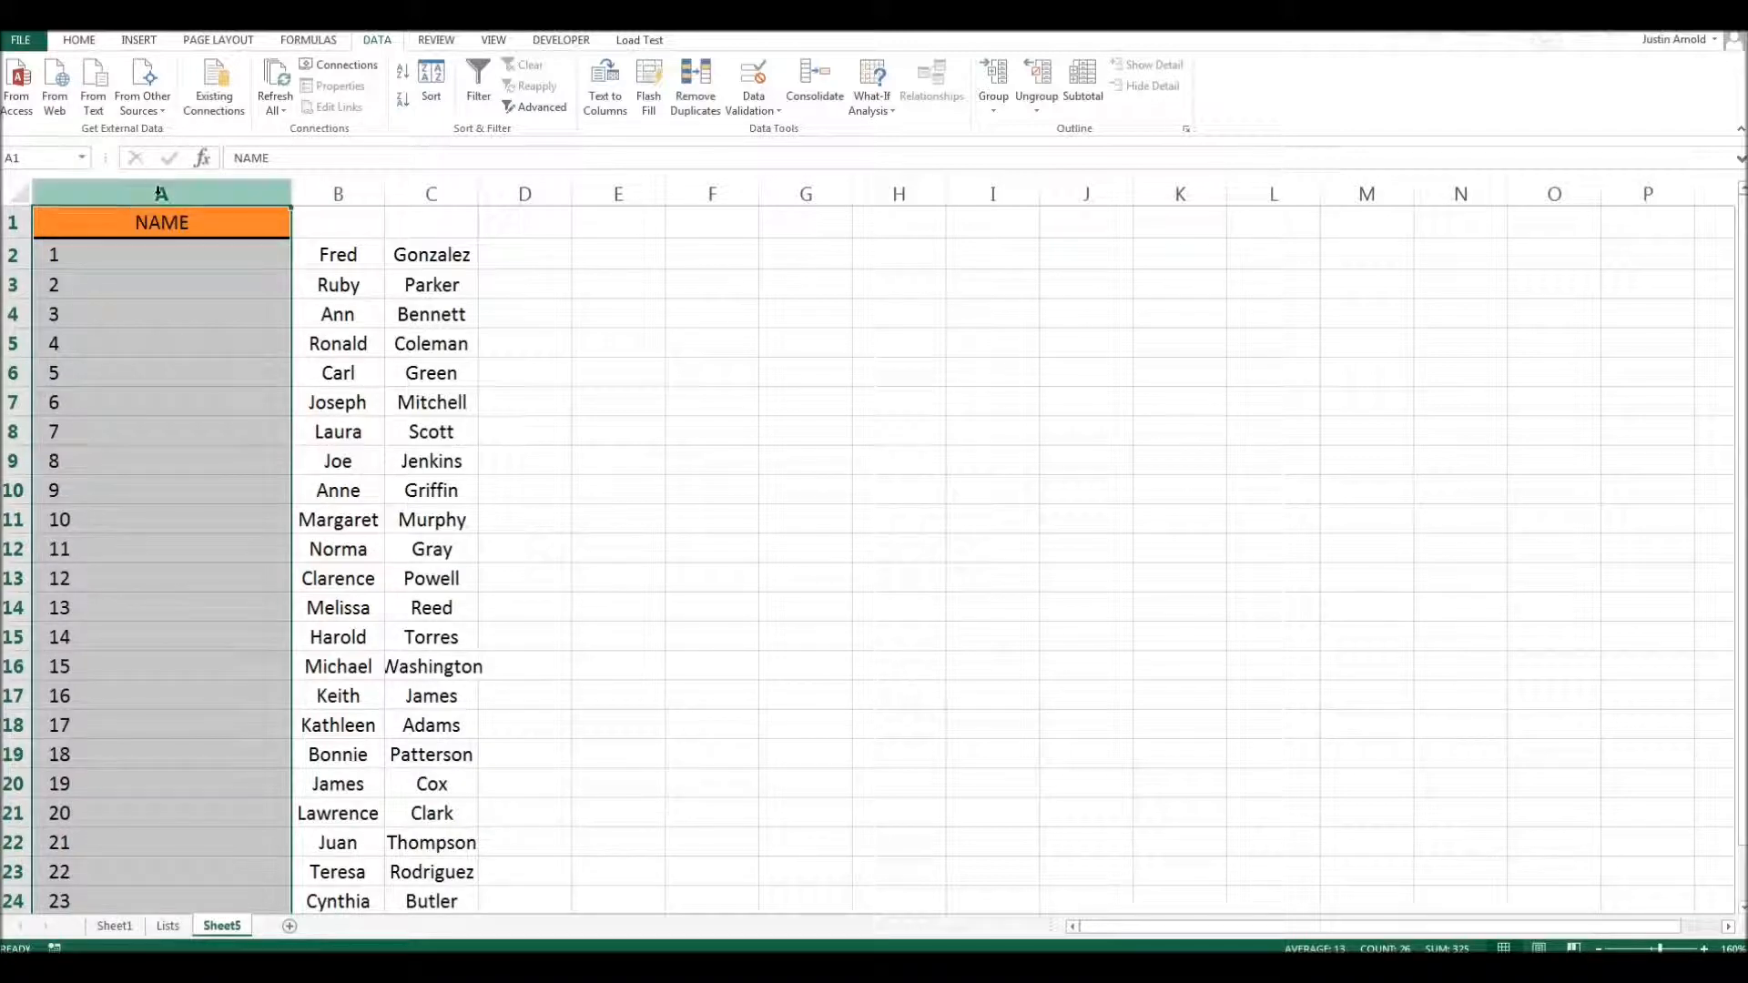
right_click(160, 193)
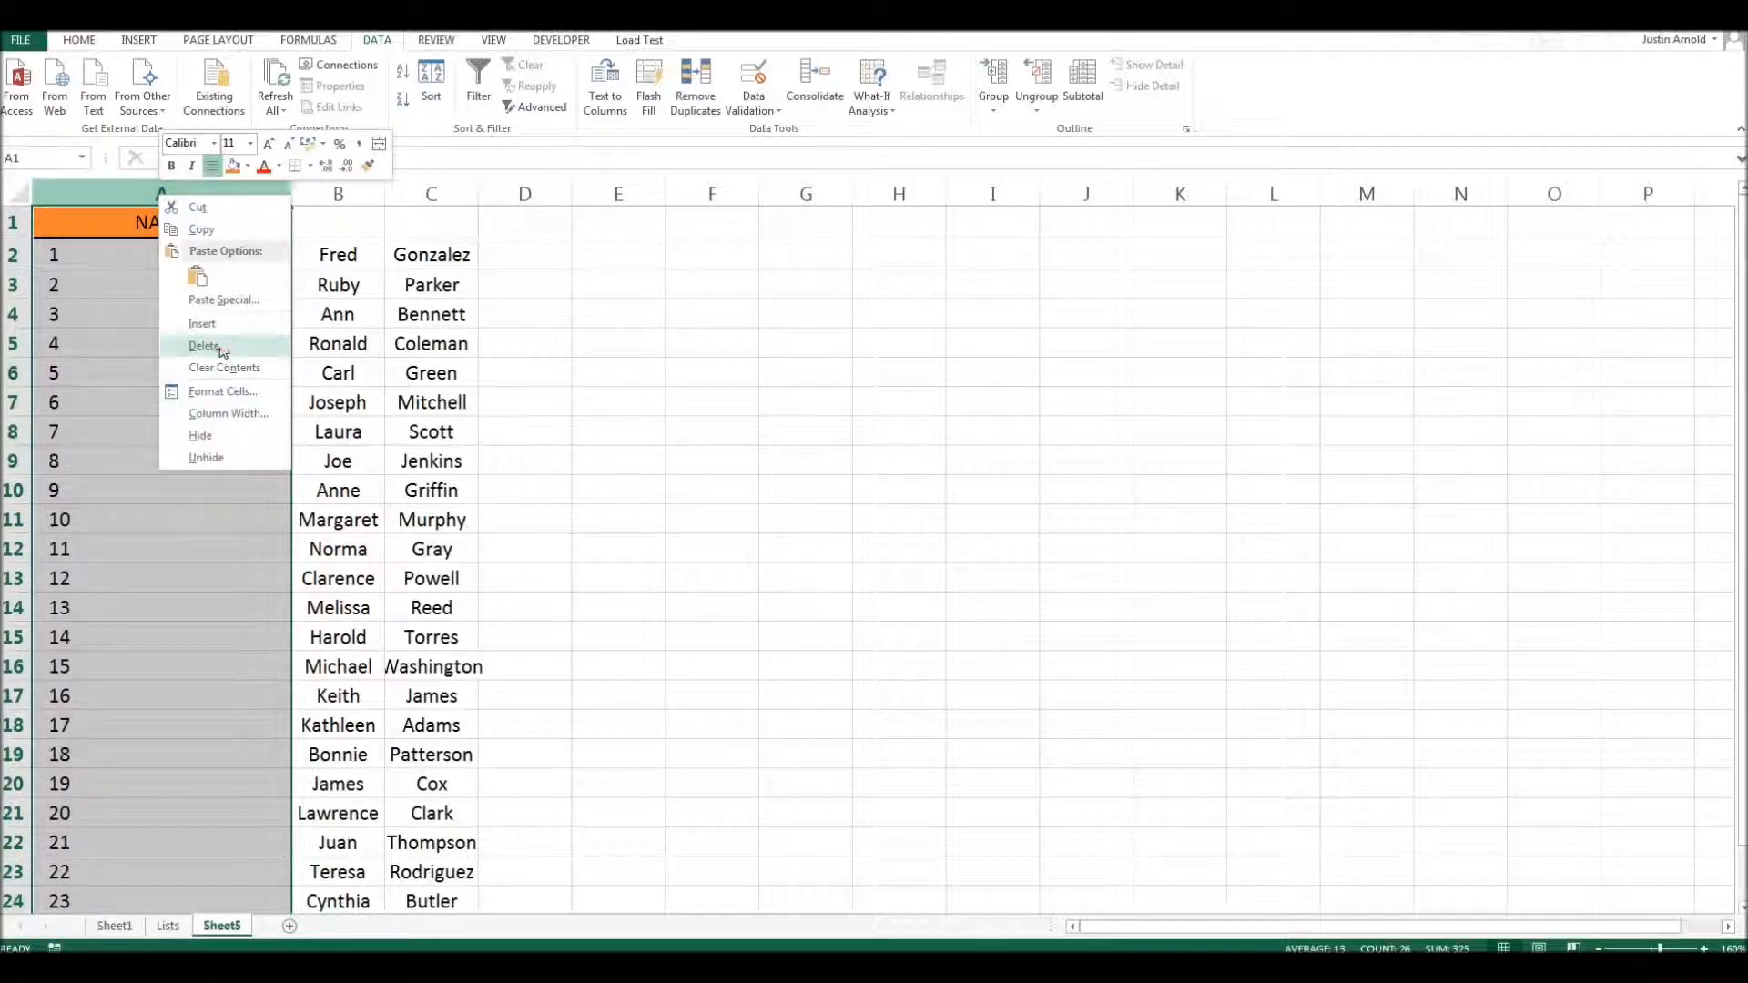
left_click(220, 348)
- Widen columns A and B so the first names and surnames have more room
left_click_drag(130, 194, 301, 193)
left_click(350, 339)
left_click(128, 193)
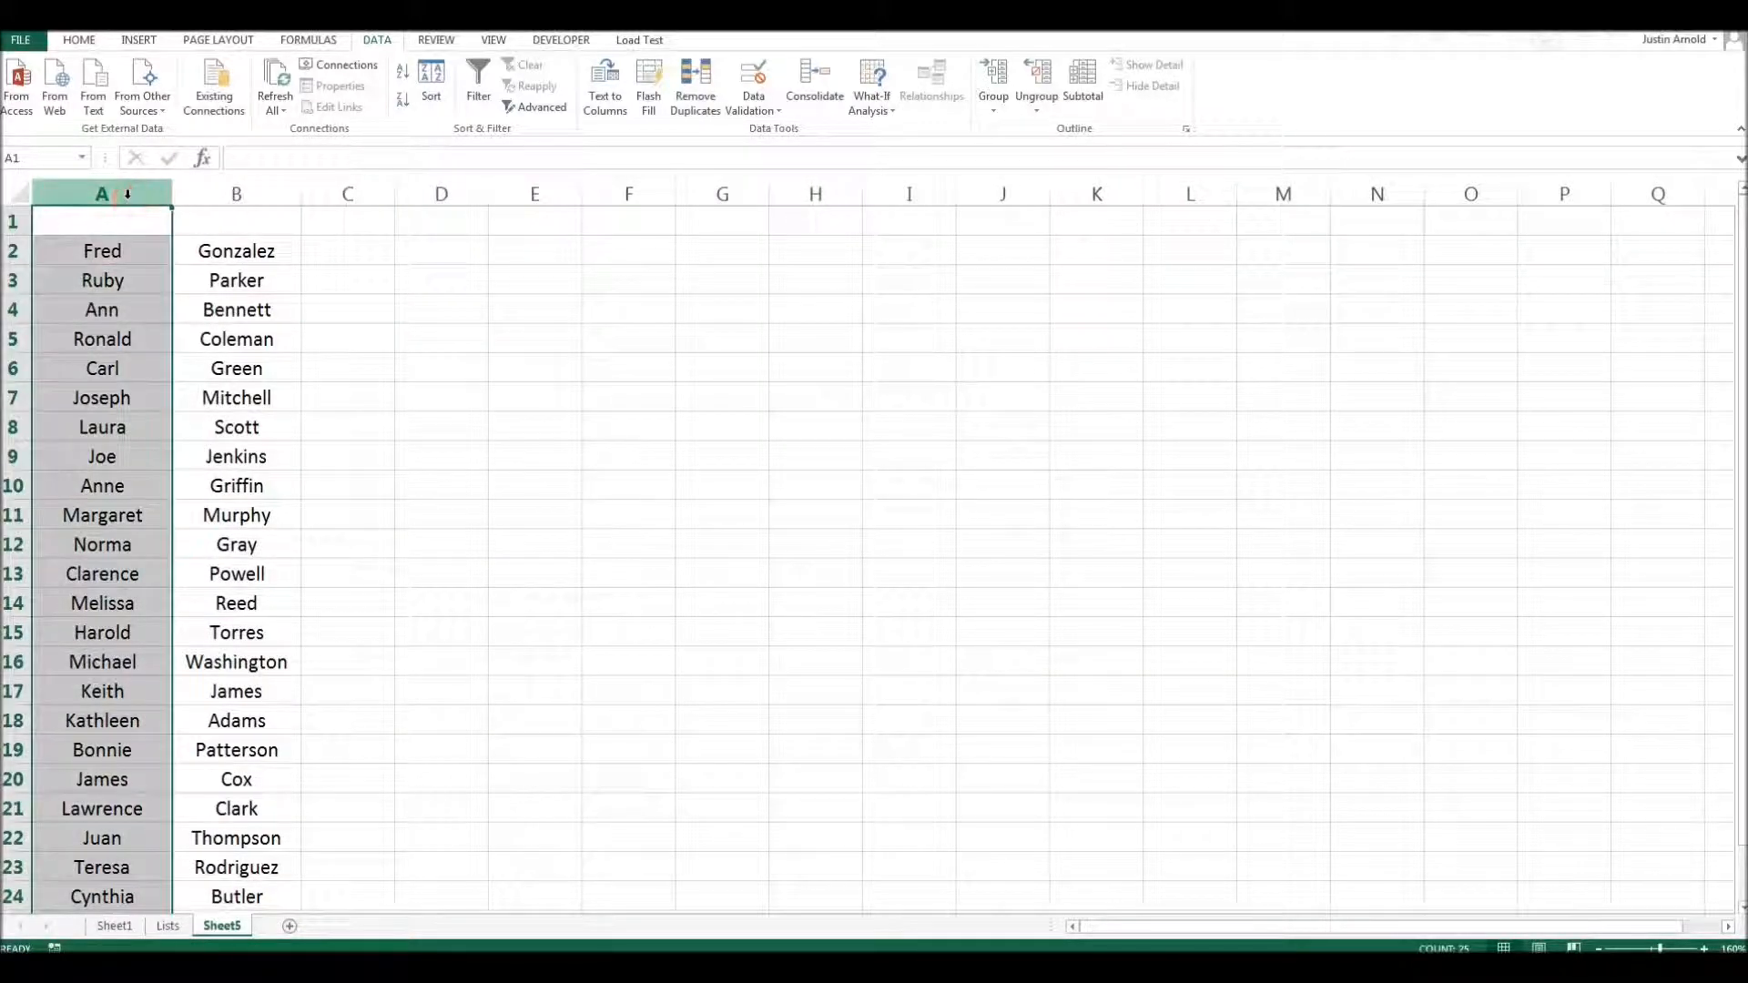
left_click(255, 195)
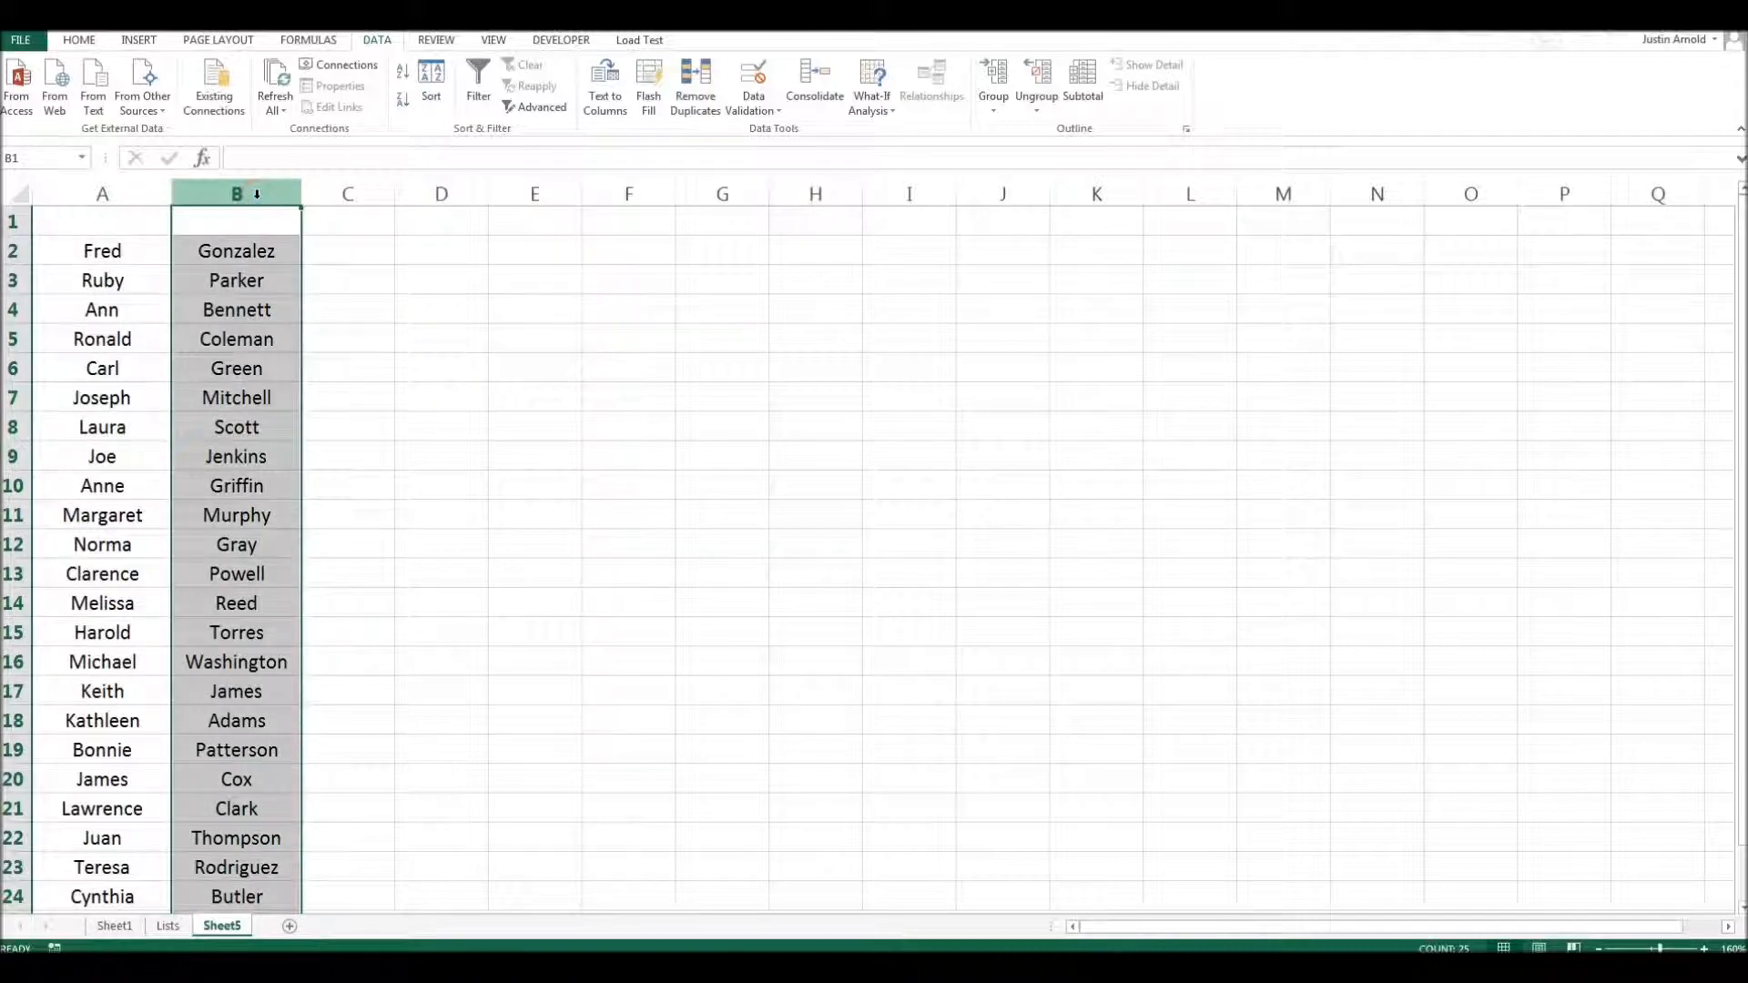
- Enter the headings FIRST NAMES in cell A1 and SURNAMES in cell B1
left_click(79, 226)
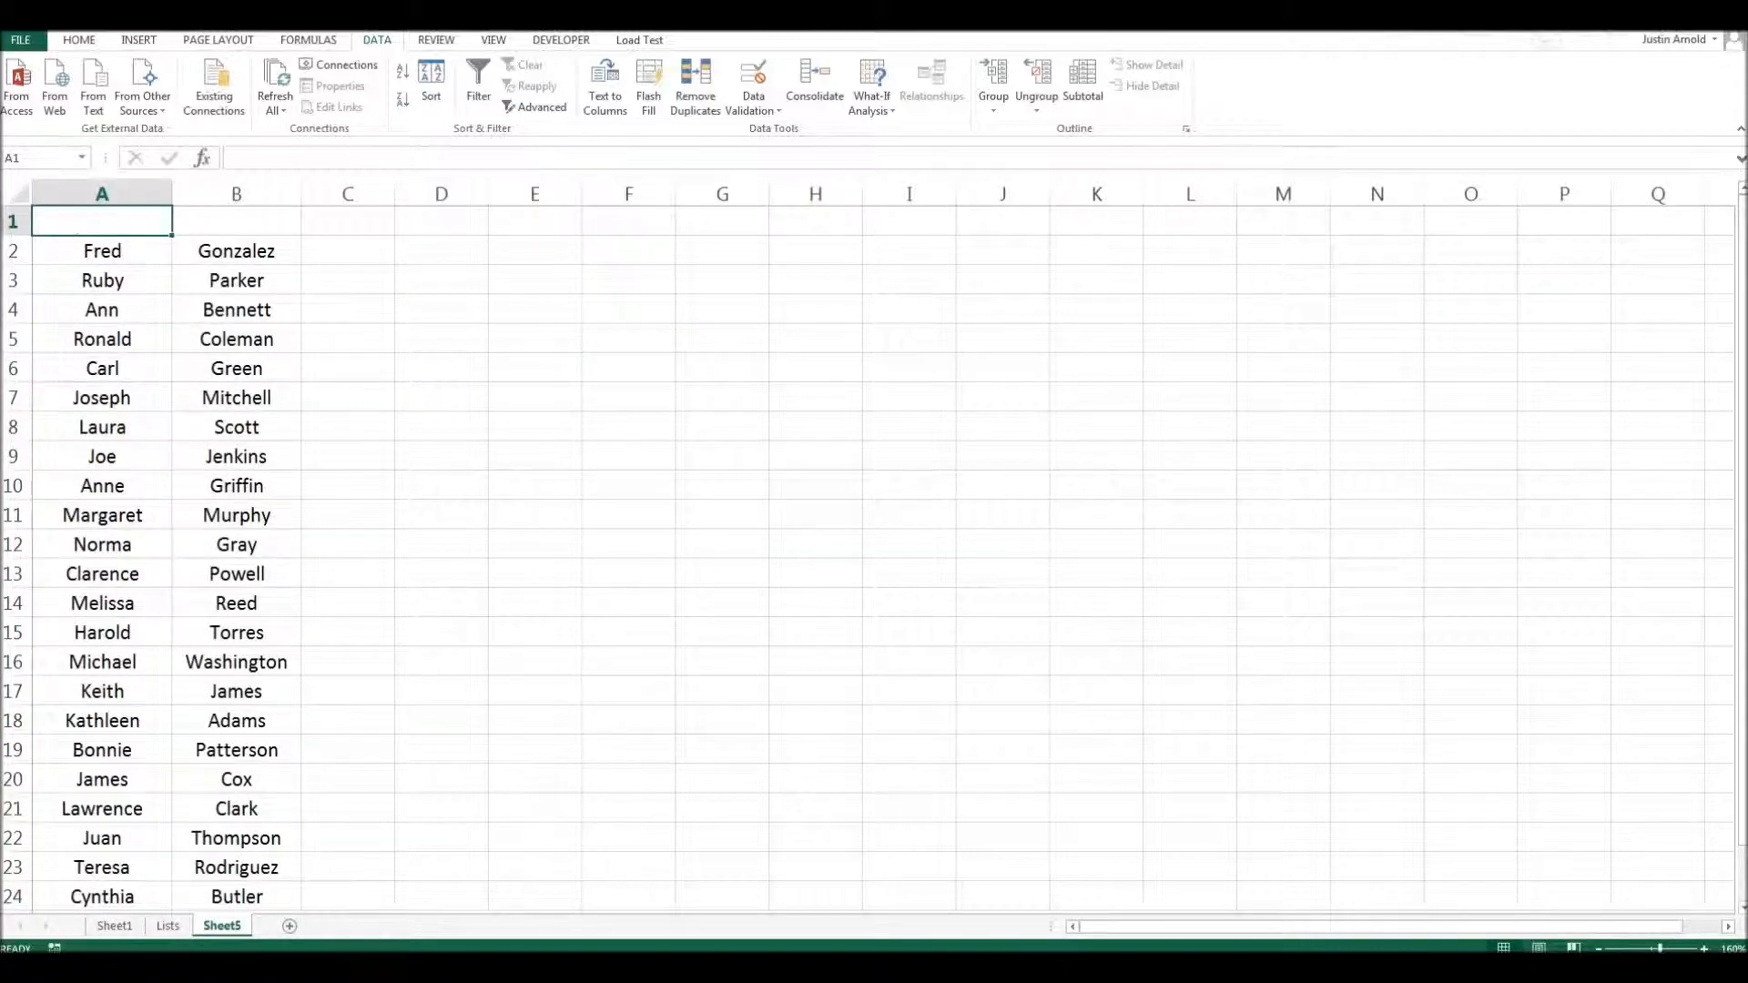
type("FIRST NAMES")
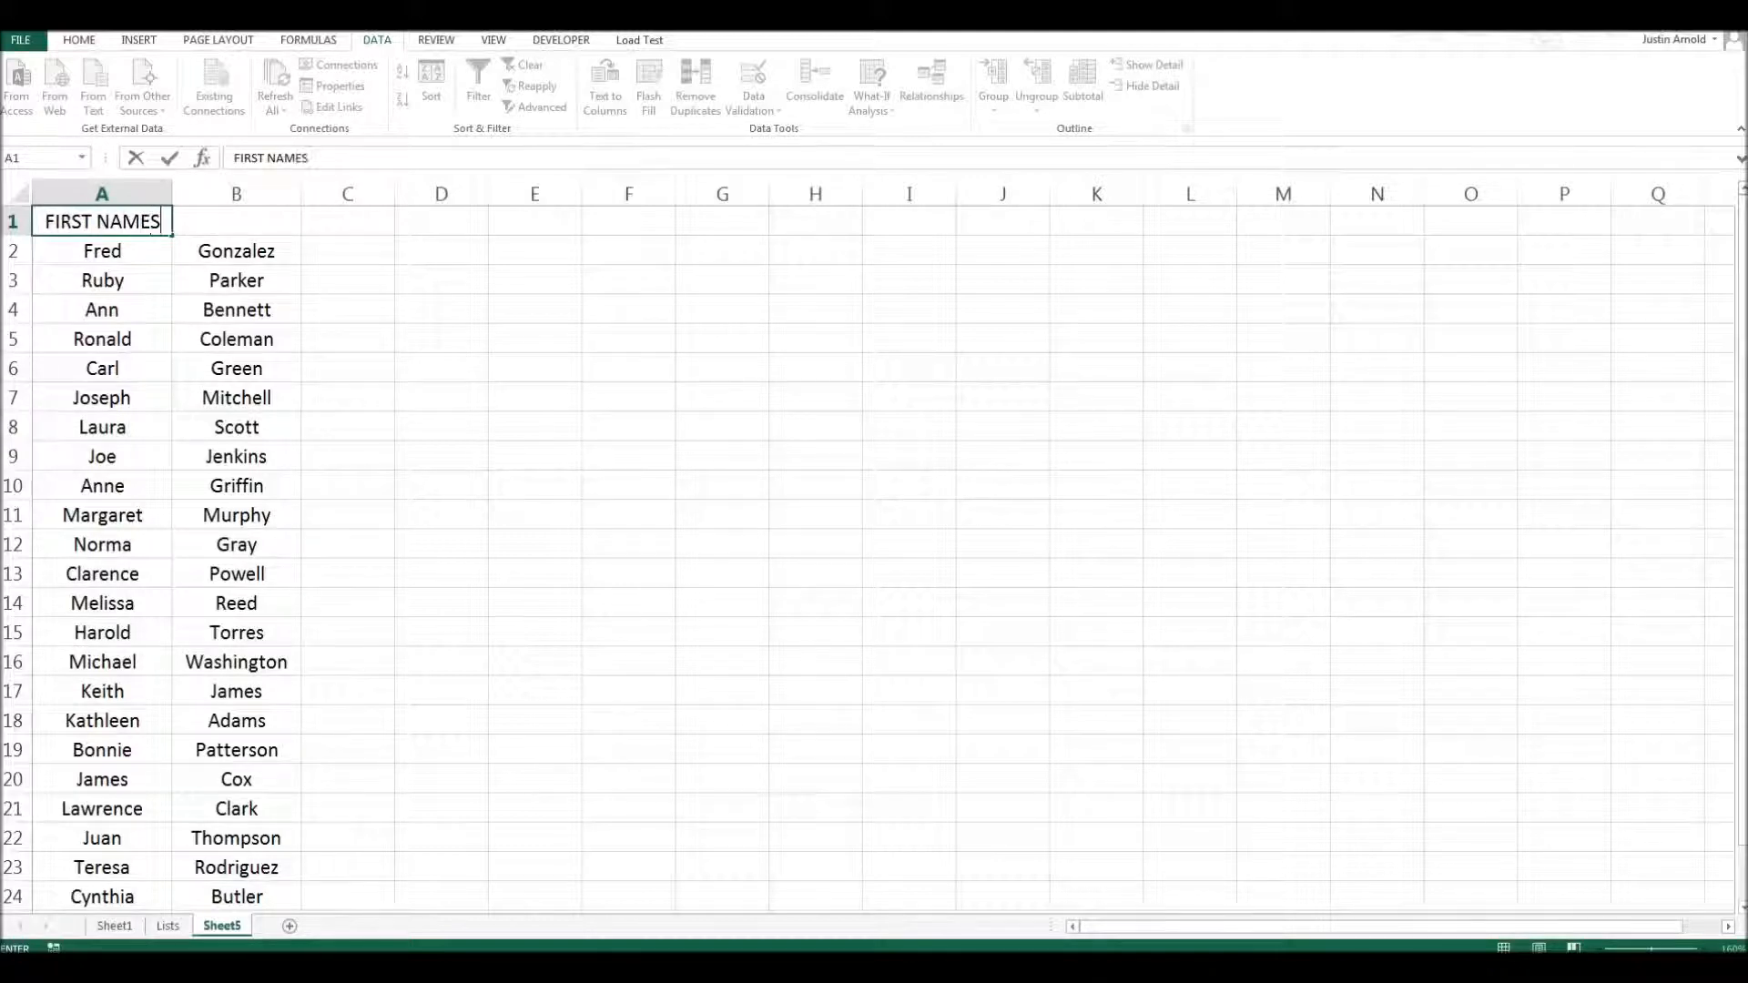
key("Tab")
type("SURNAMES")
left_click(156, 335)
- Give the headings in A1:B1 a thick bottom border and an orange fill
left_click_drag(132, 227, 221, 227)
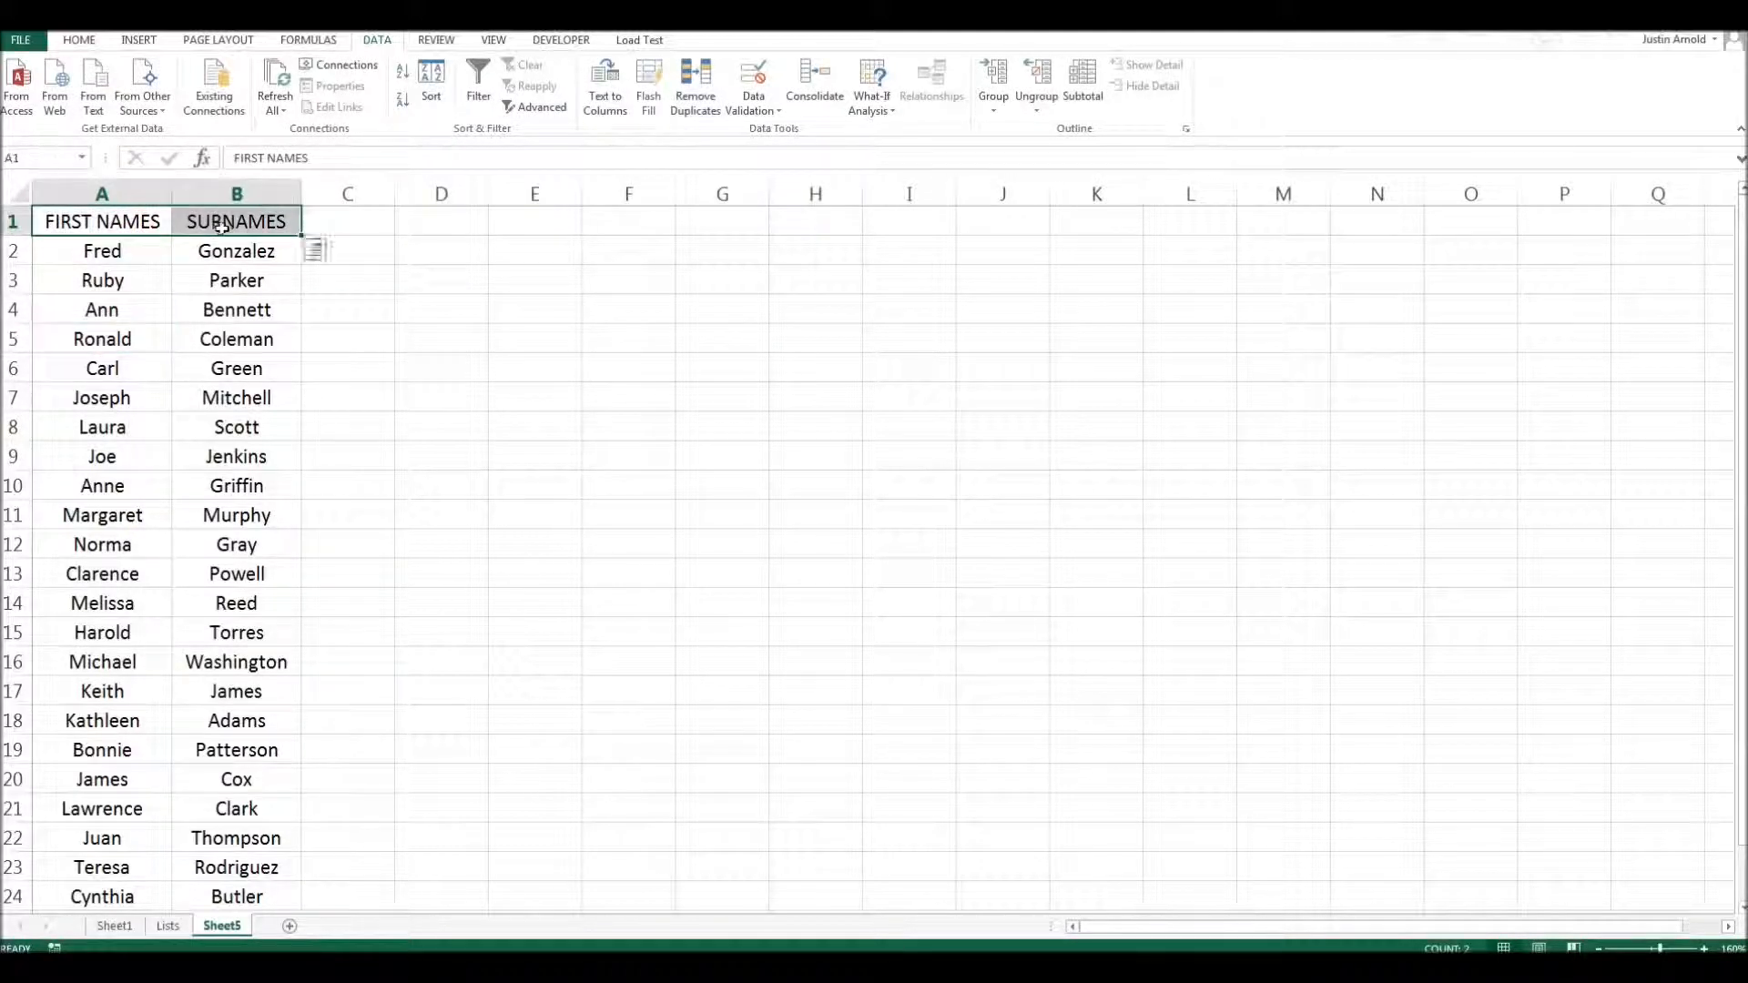
left_click(79, 40)
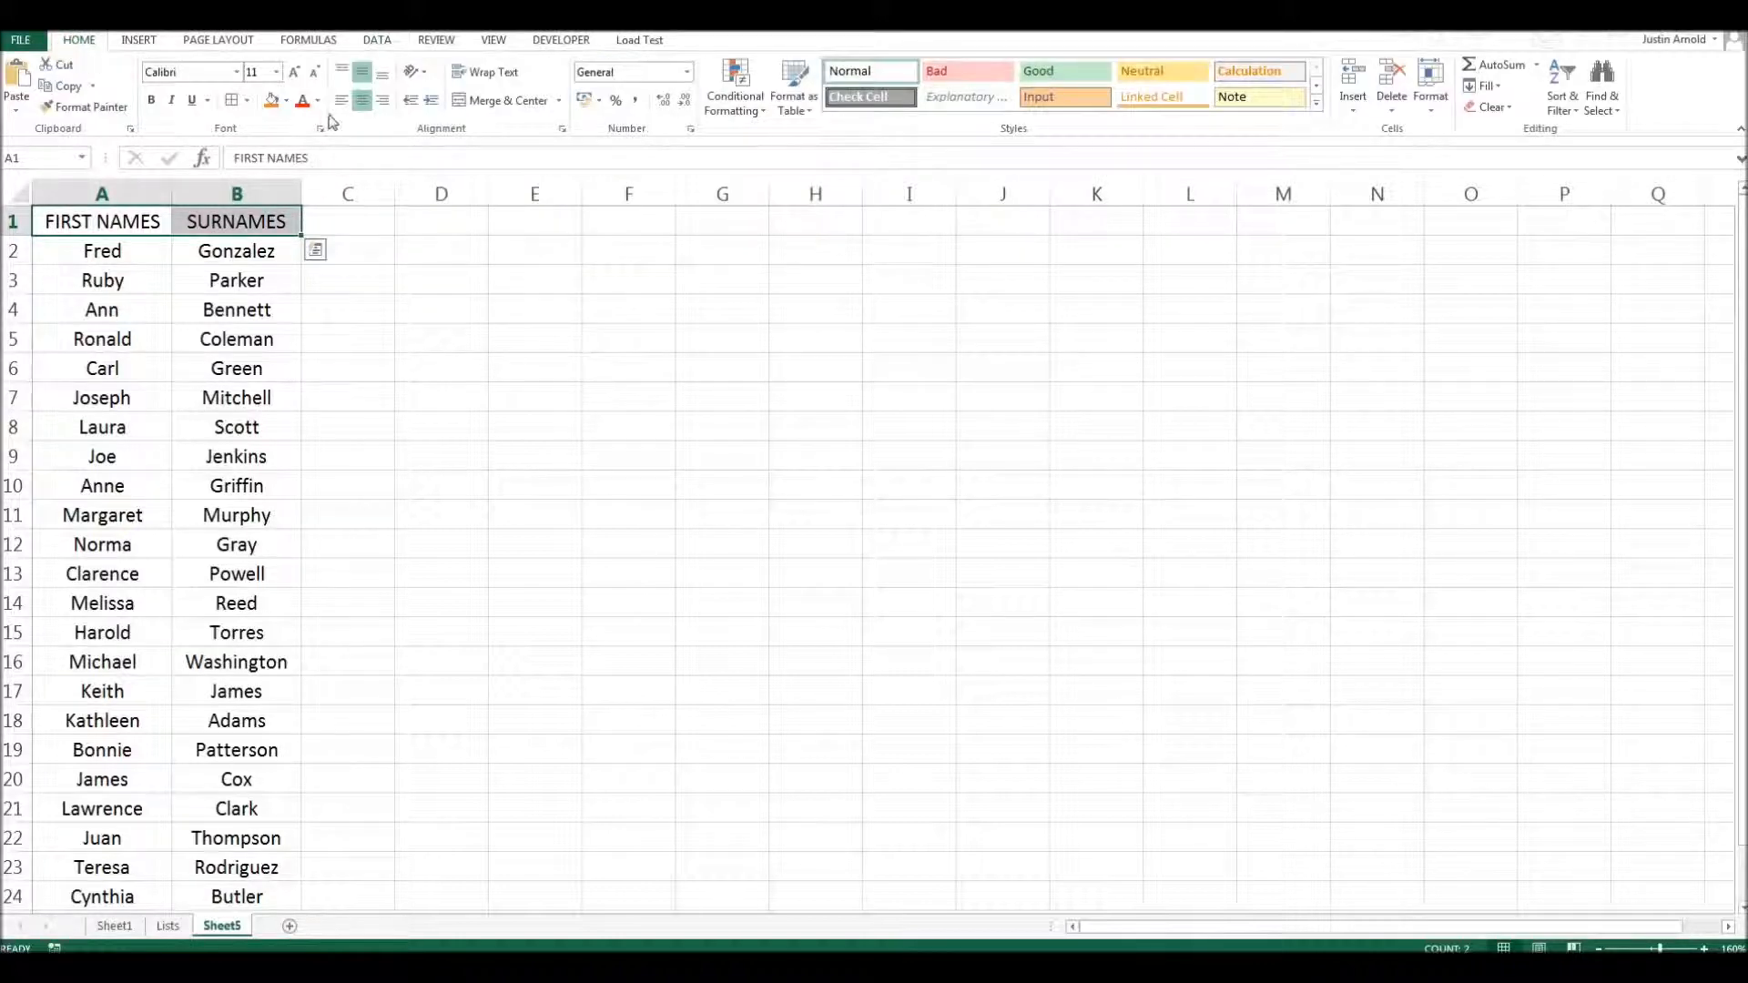
left_click(246, 101)
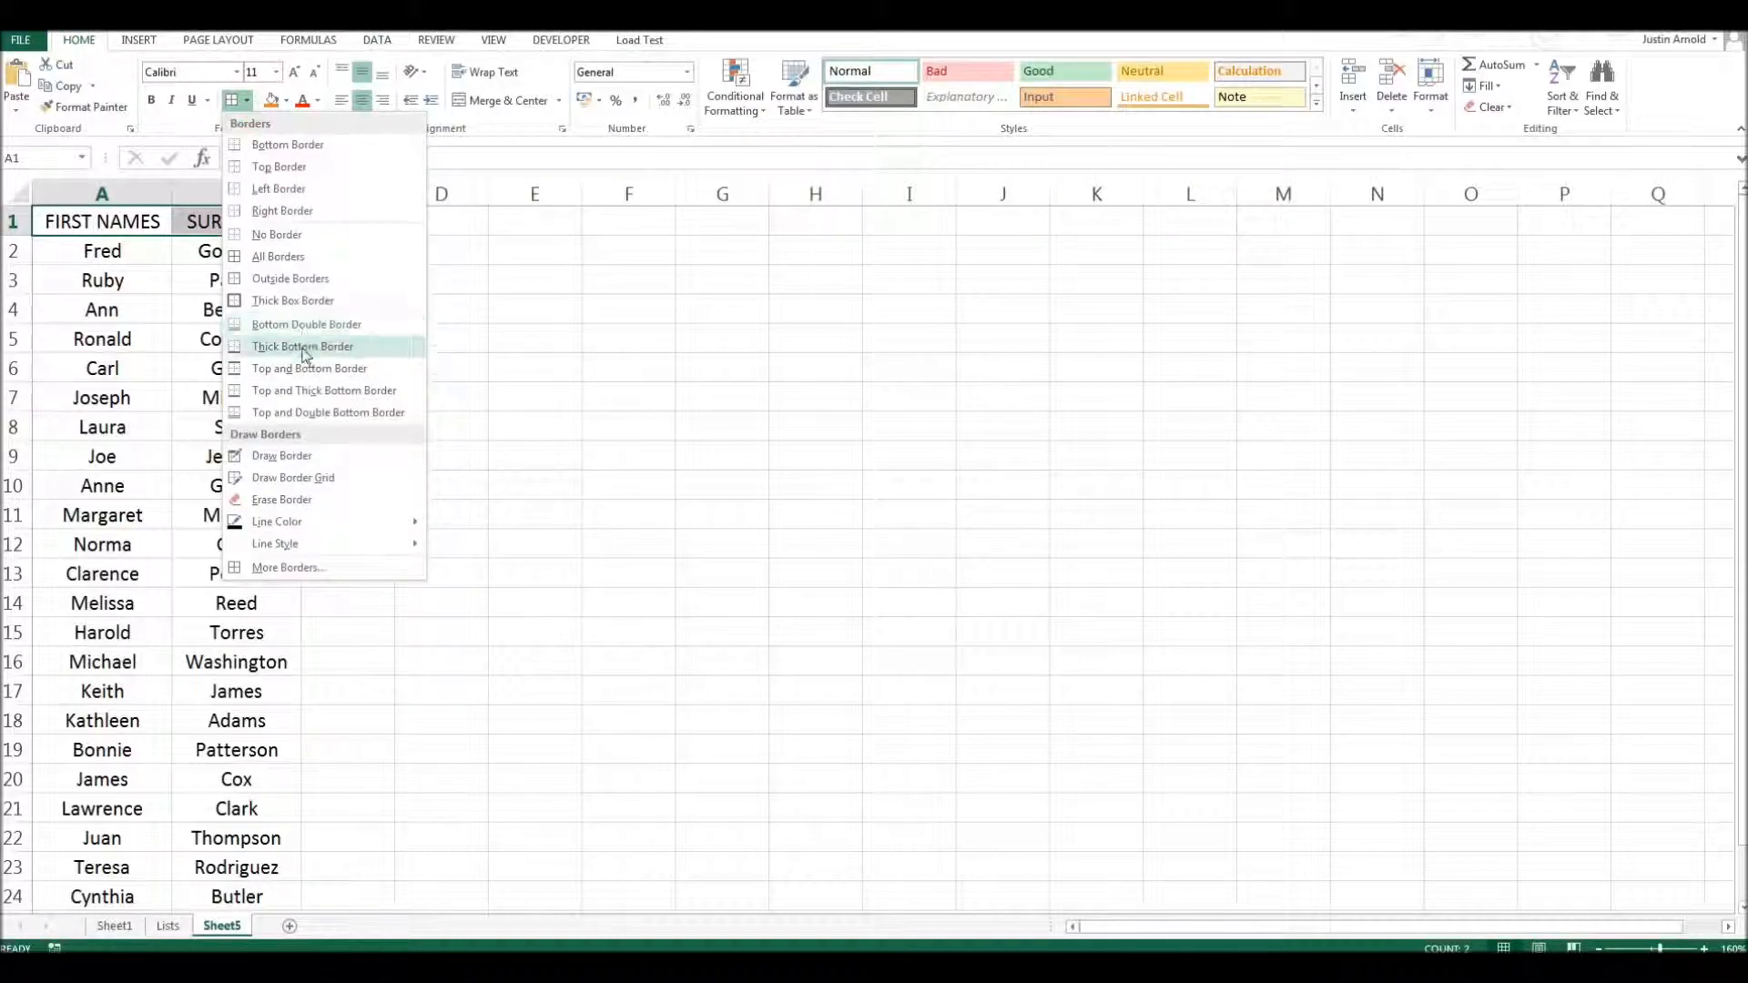
left_click(303, 353)
left_click(271, 100)
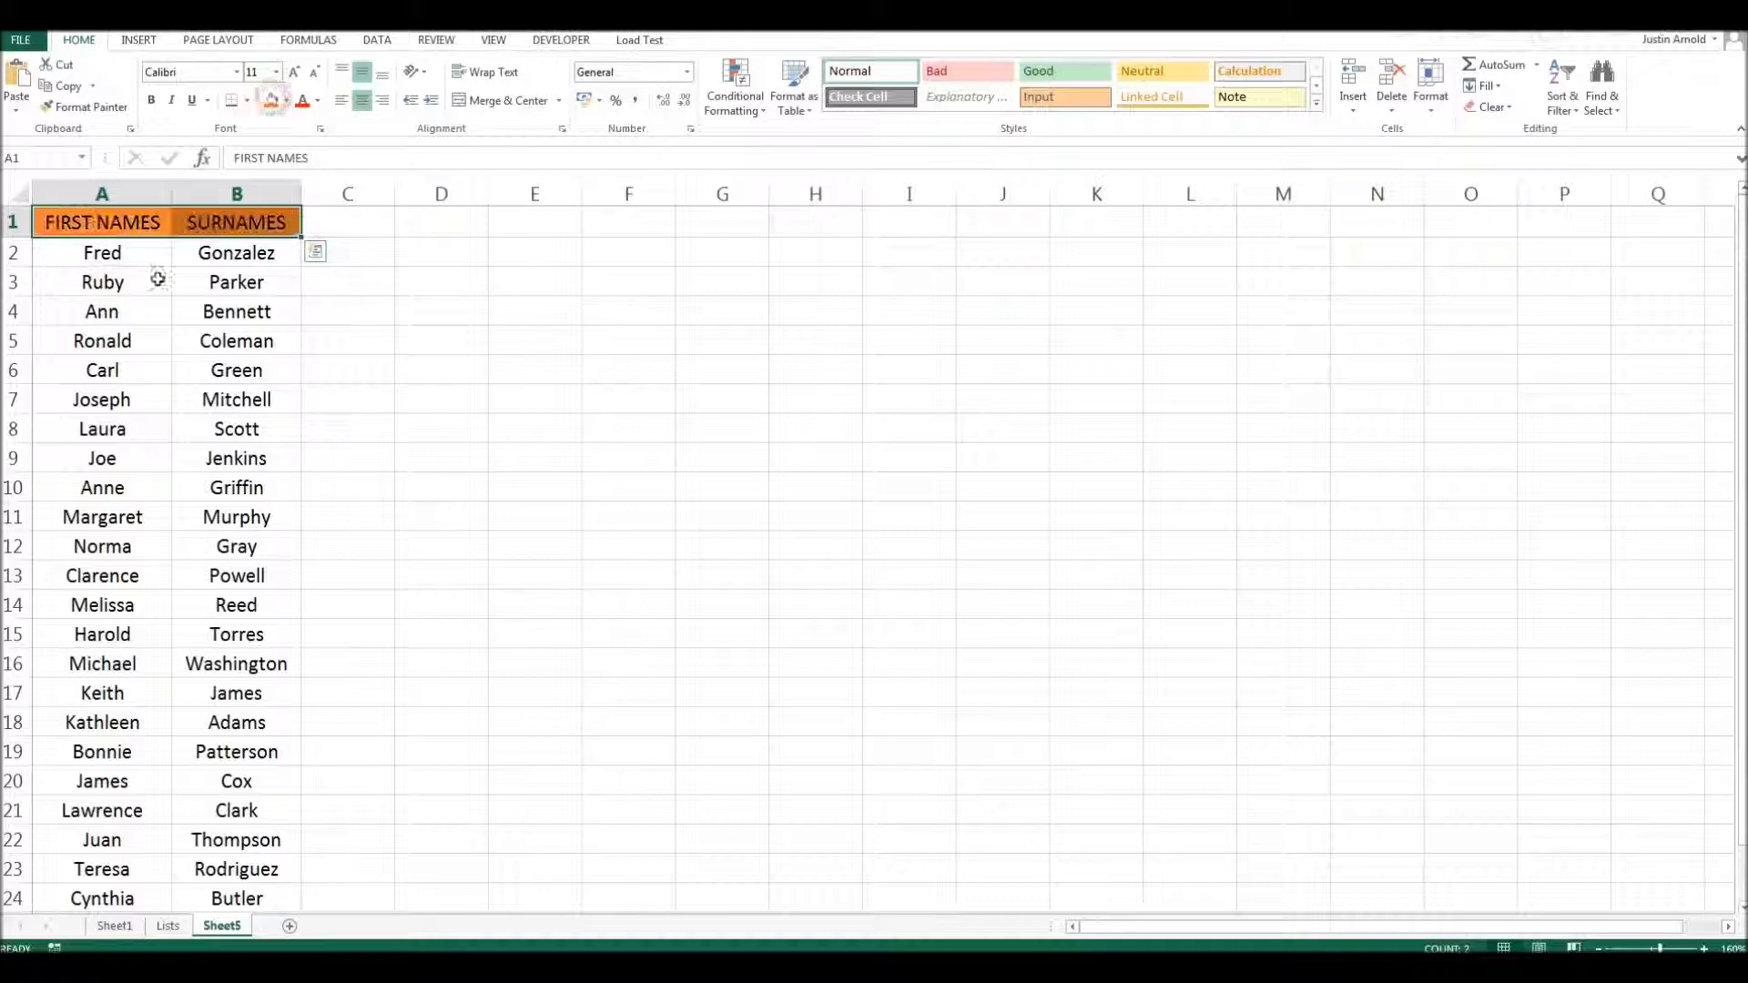
left_click(158, 278)
left_click(401, 394)
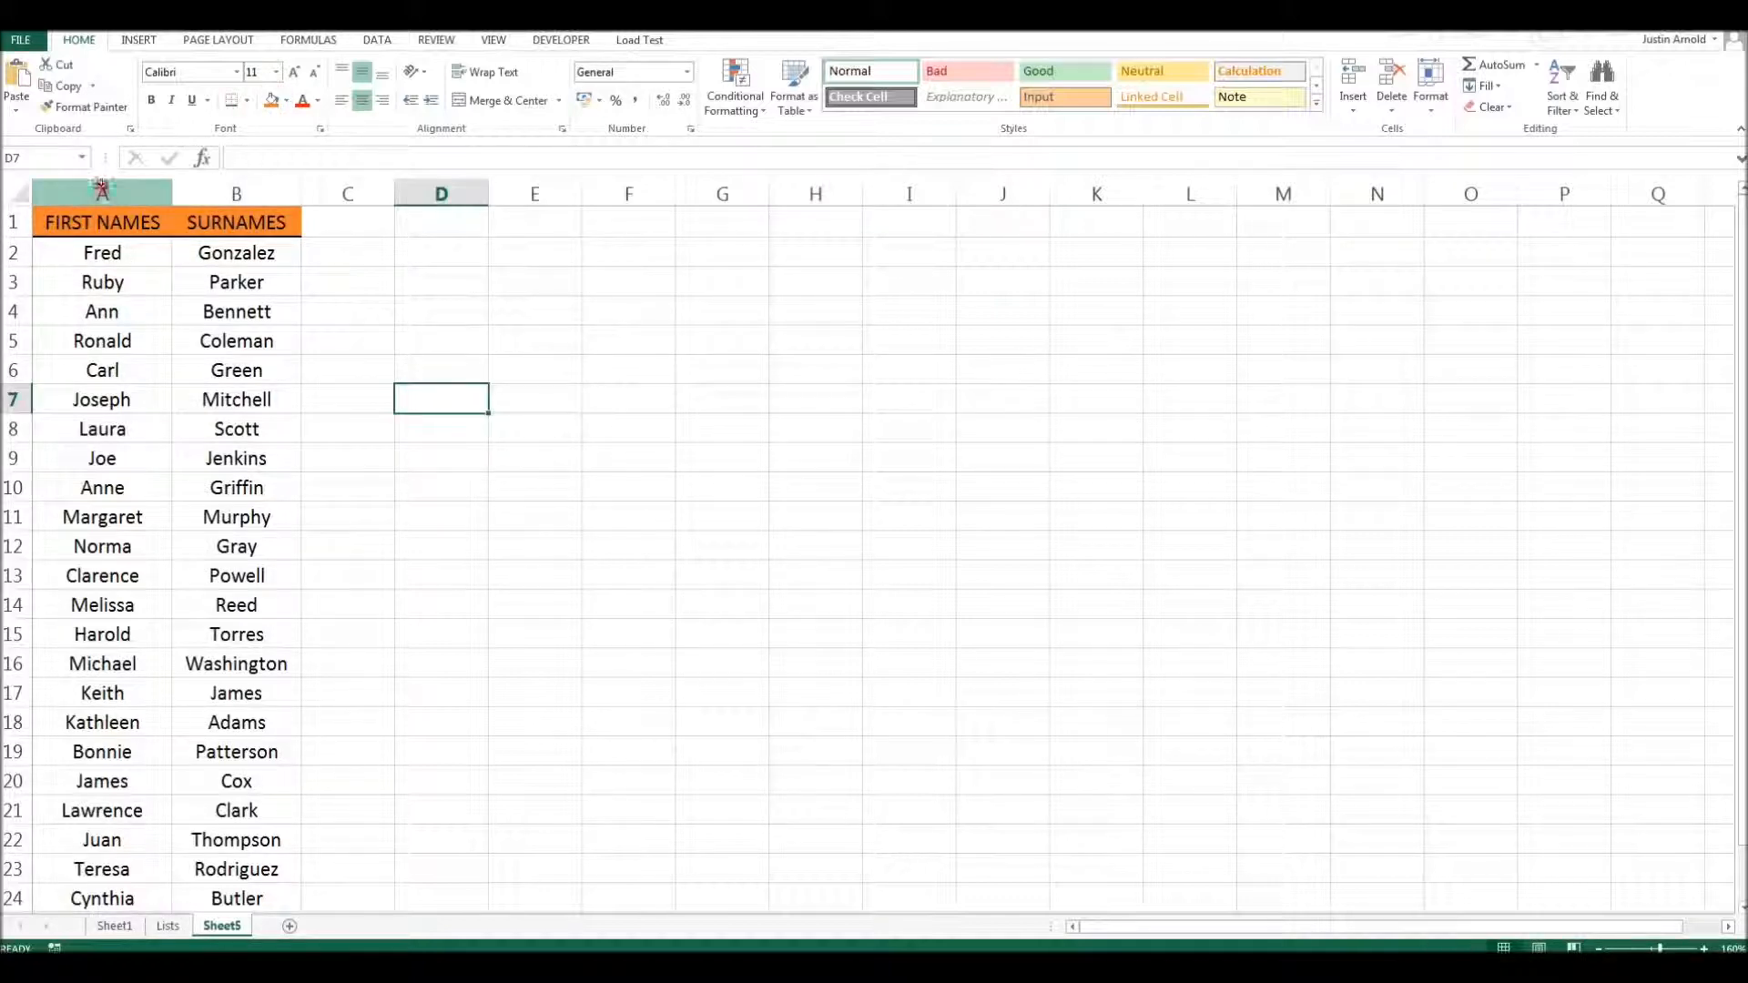
- Left-align the contents of columns A and B
left_click_drag(102, 188, 236, 193)
left_click(341, 100)
left_click(438, 284)
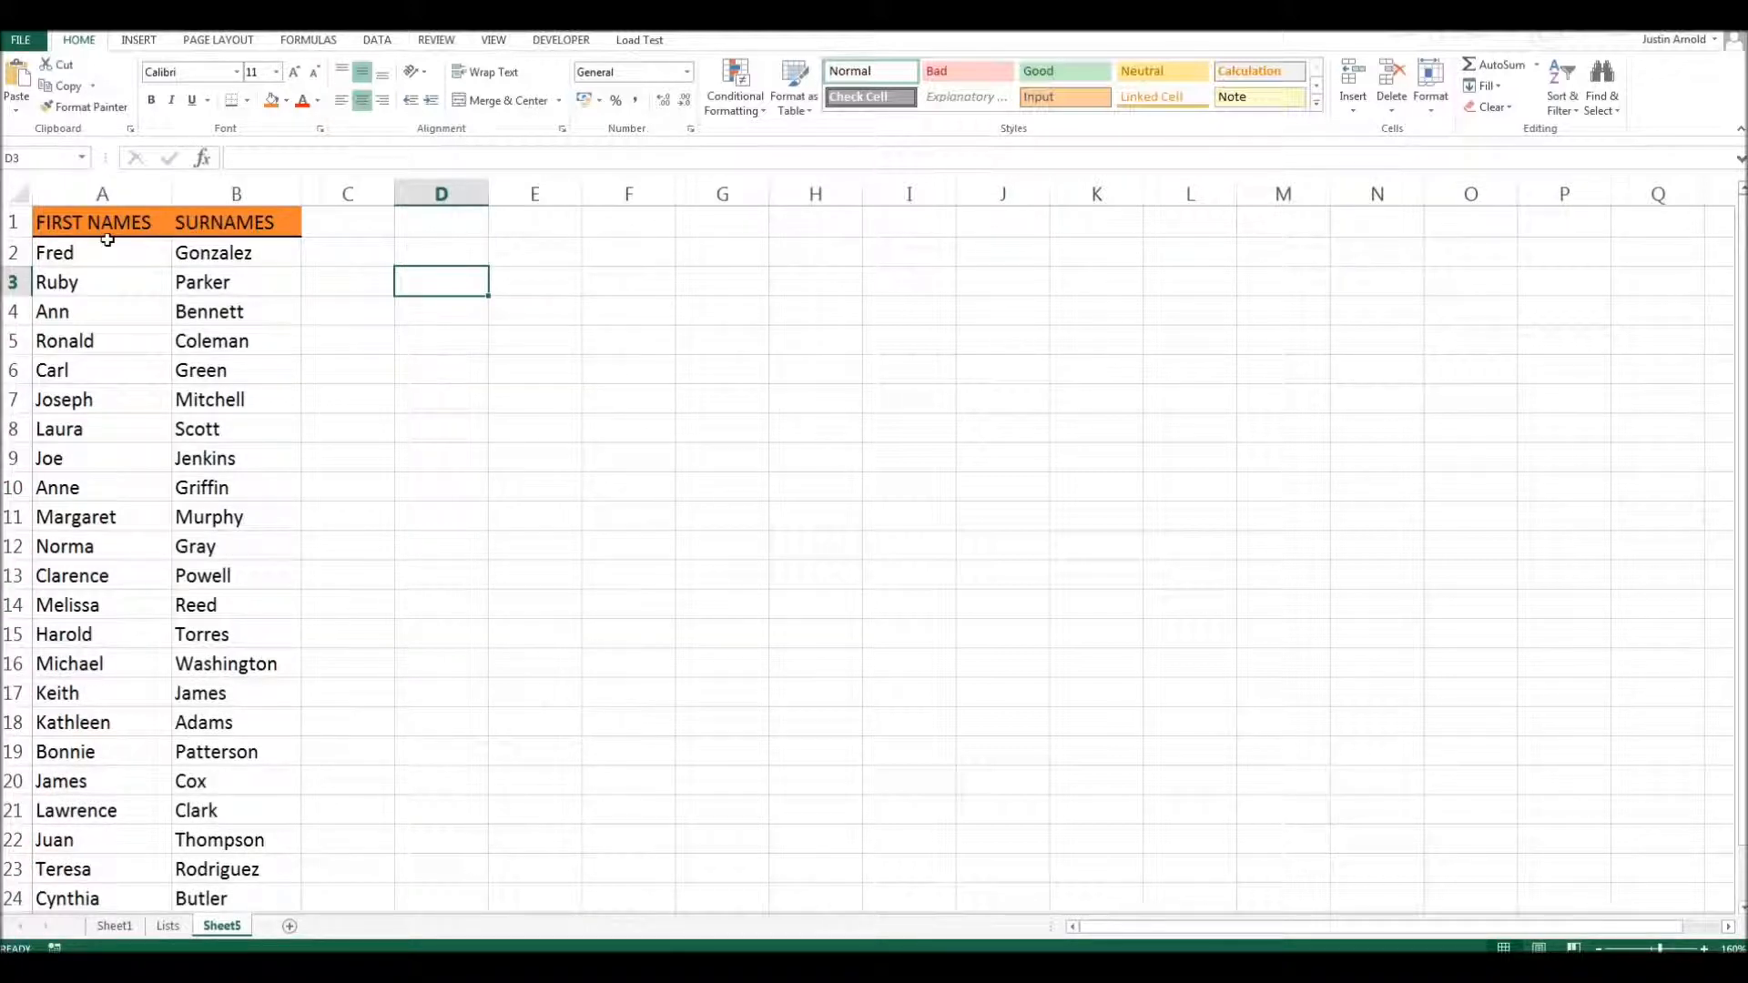
- Bring up the data commands and select the FIRST NAMES heading in cell A1
left_click(382, 40)
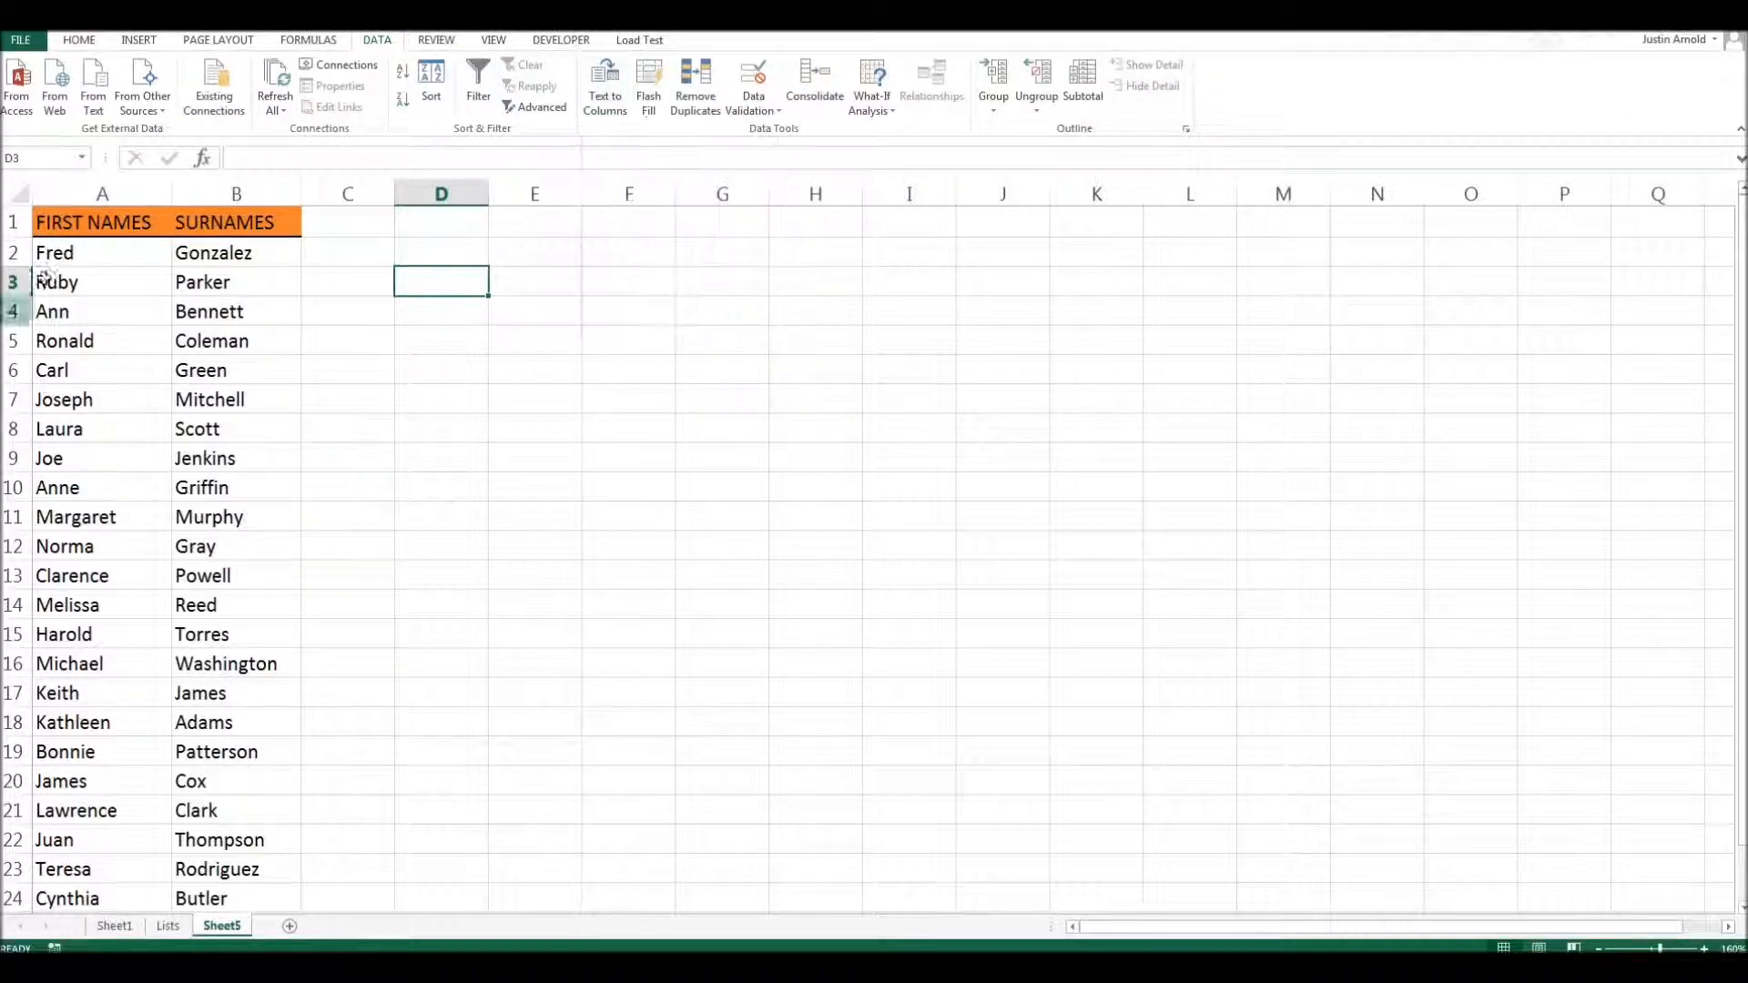
left_click(86, 223)
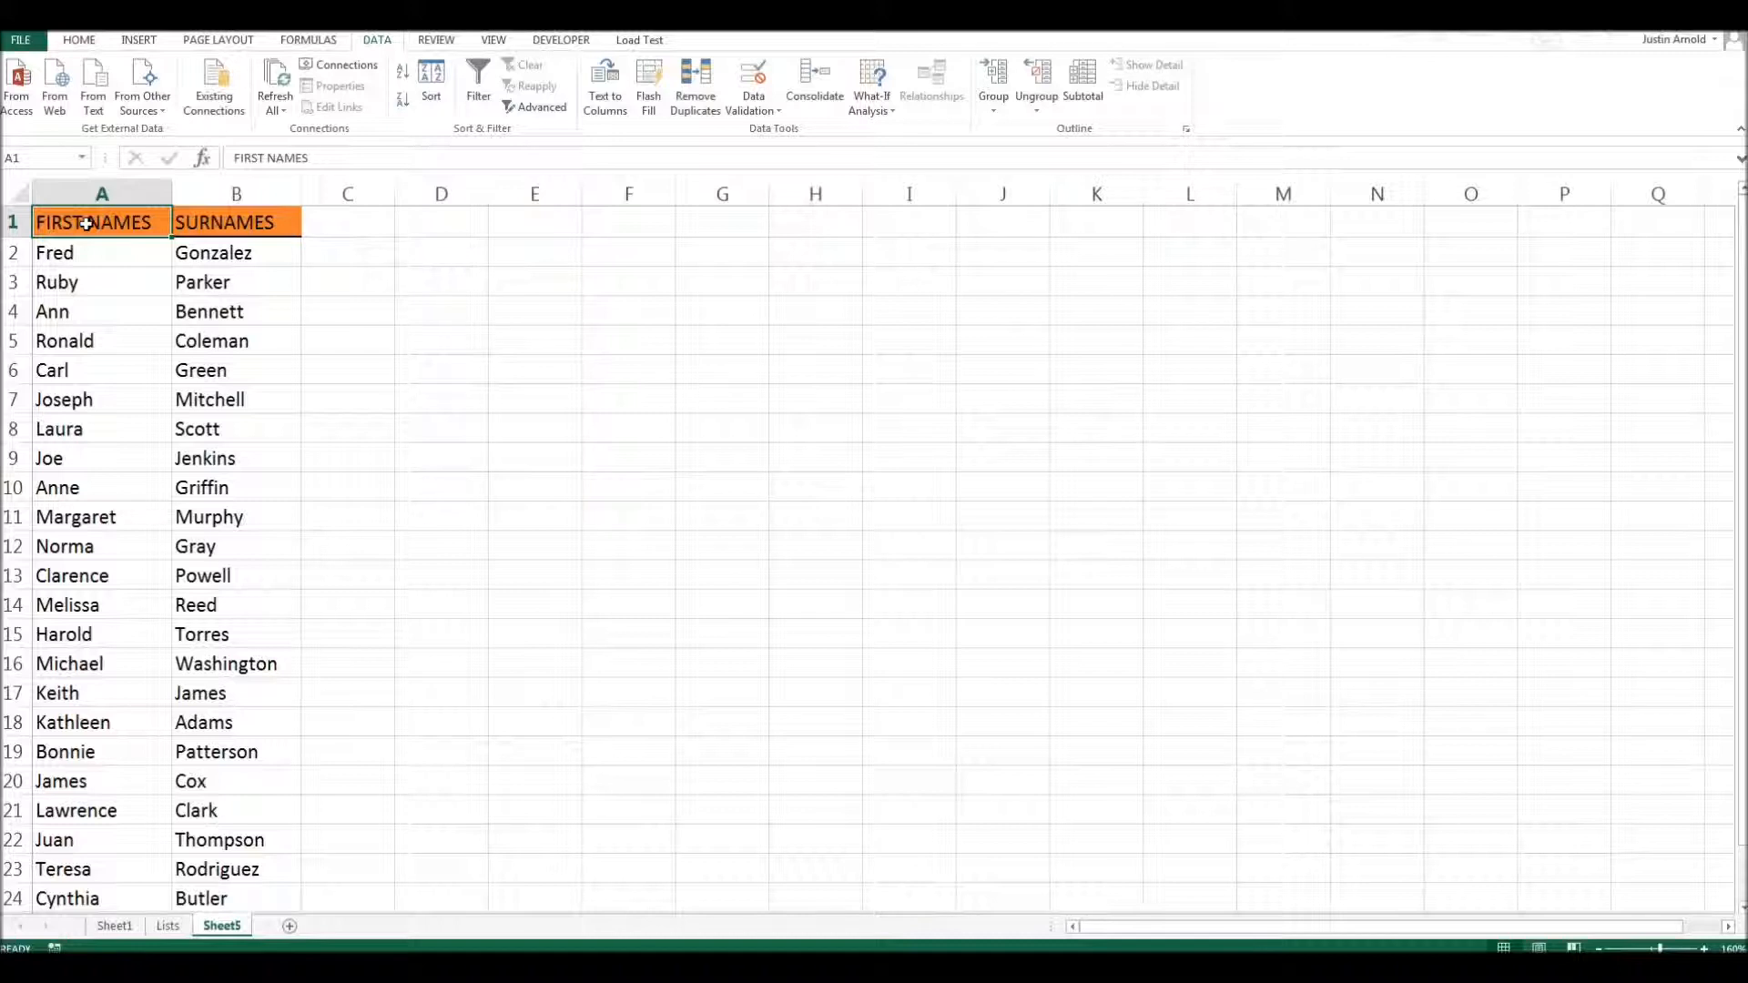